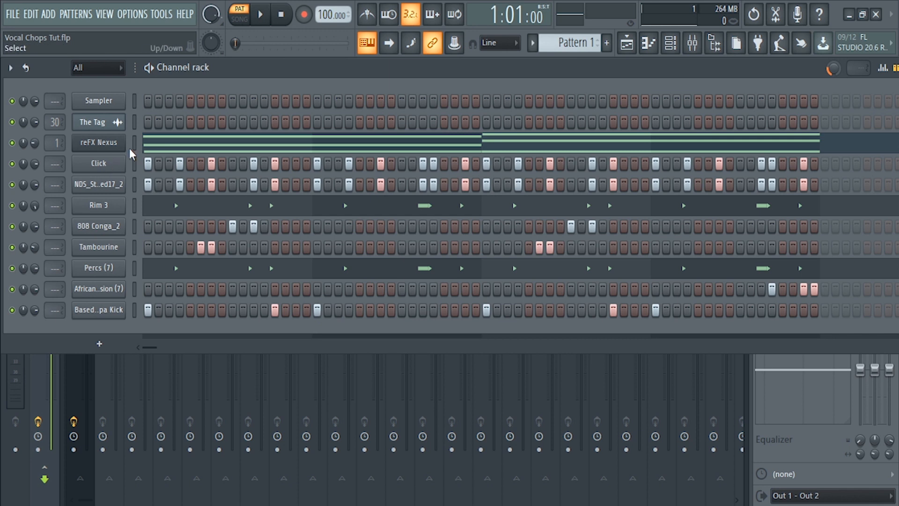
Play back the existing drum and chord pattern
click(263, 18)
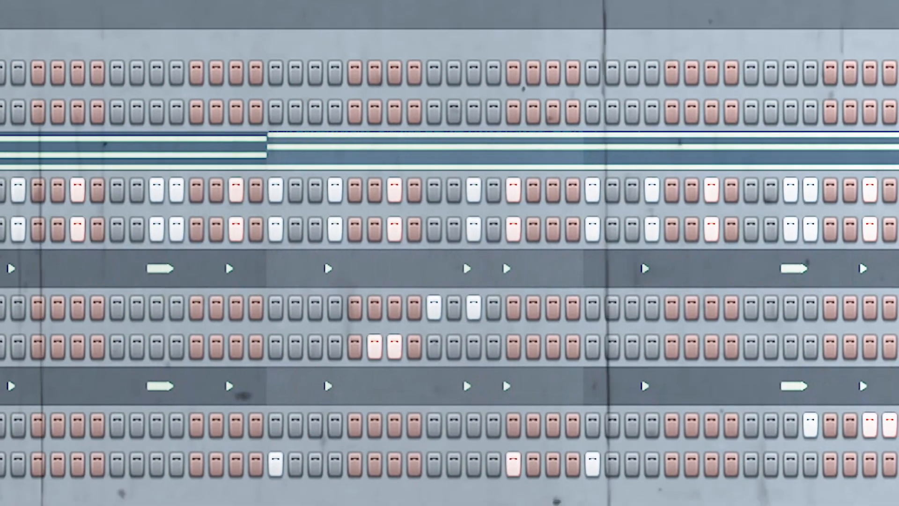
click(284, 18)
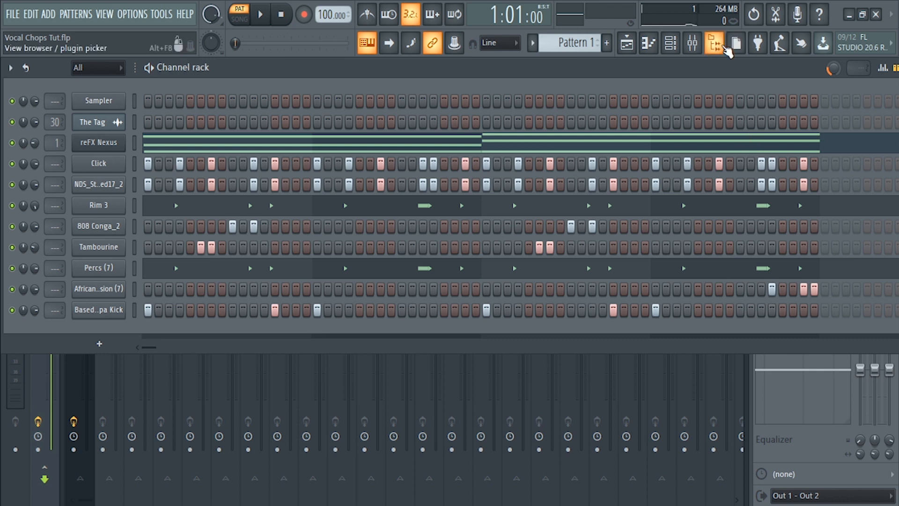
Examine the ValhallaVintageVerb and Fruity parametric EQ 2 effects on the reFX Nexus mixer track, and return to the channel rack
click(692, 43)
click(176, 164)
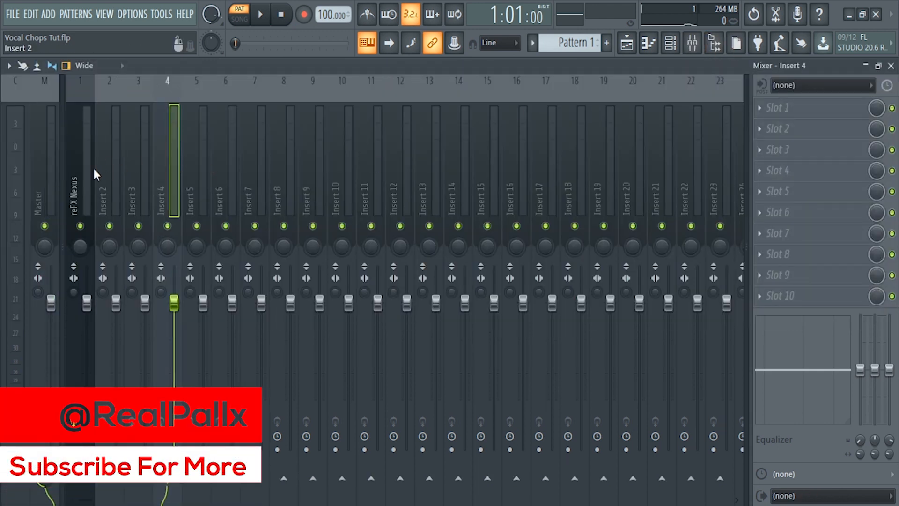
click(85, 170)
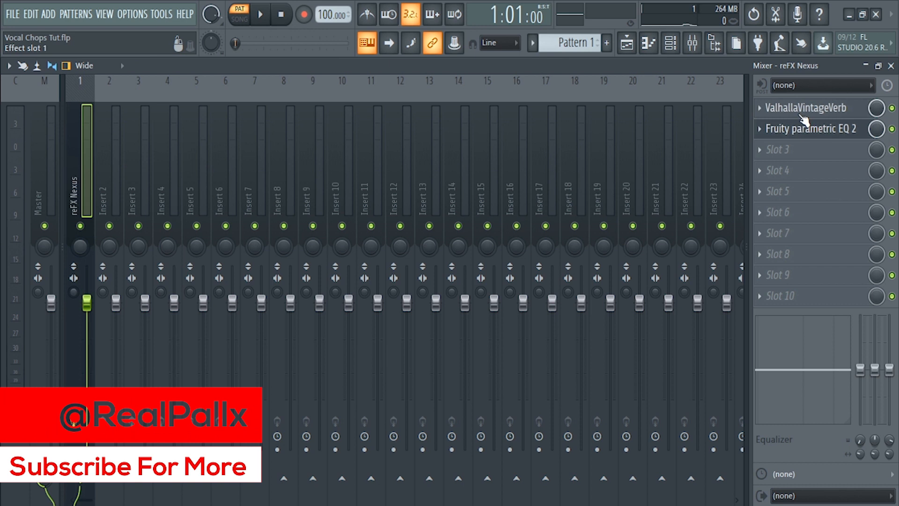
click(805, 108)
click(708, 132)
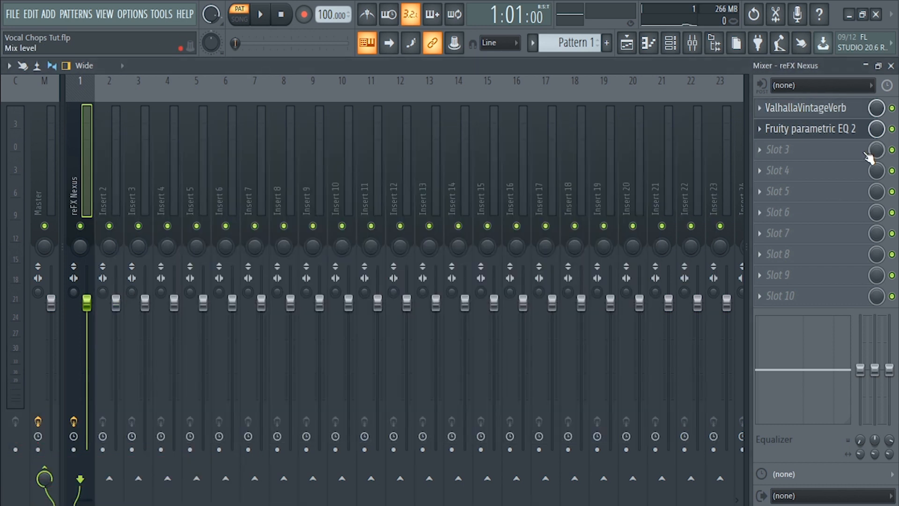
click(842, 134)
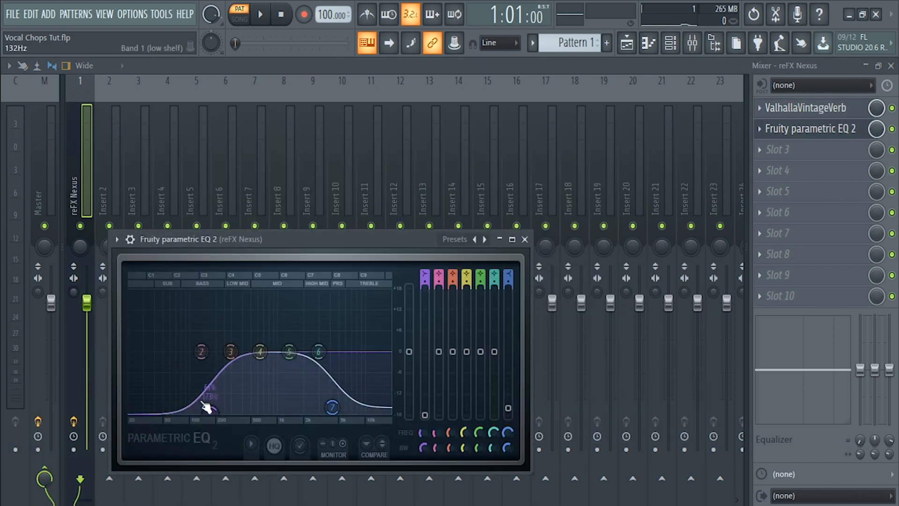
click(525, 239)
click(671, 42)
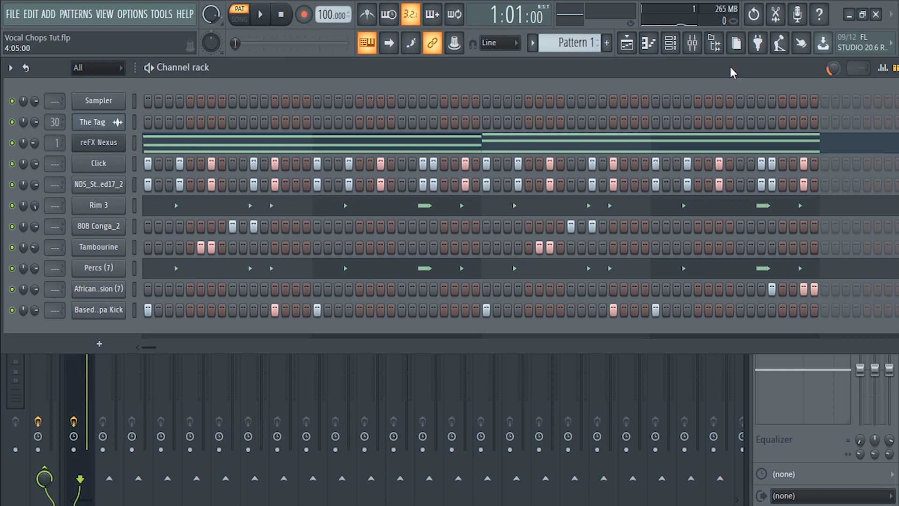
Find KSHMR Ethnic Vocal Loop 08 (Em, 86bpm) in the KSHMR Vol. 2 Vocals - Ethnic samples and preview it
click(715, 44)
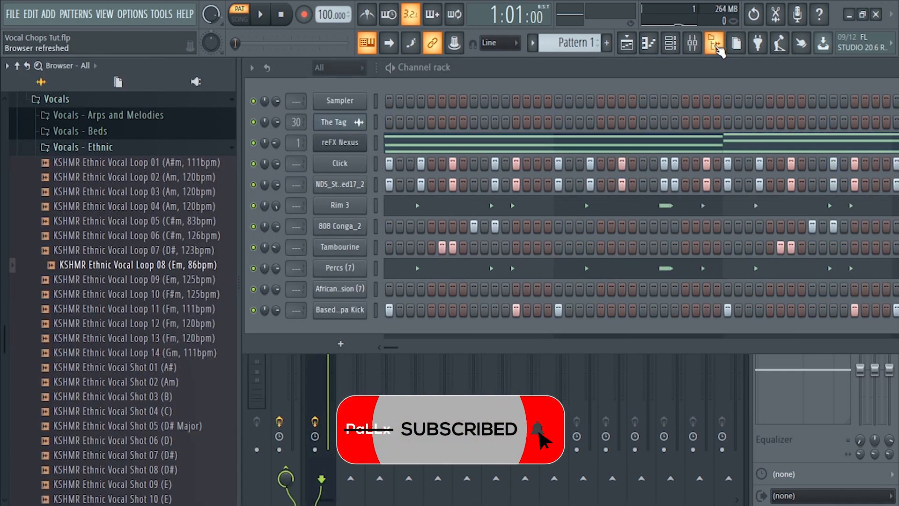
scroll(112, 169, up, 2)
scroll(112, 169, up, 4)
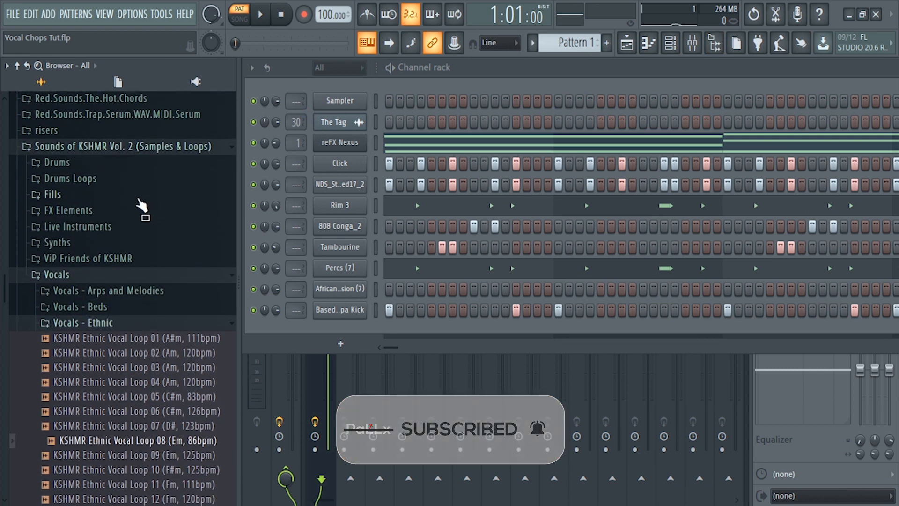
scroll(121, 161, down, 3)
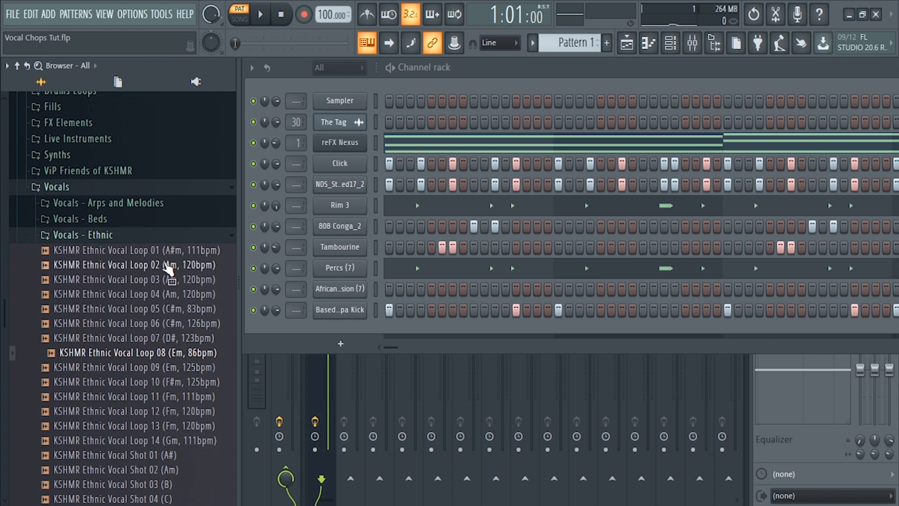
scroll(166, 262, down, 3)
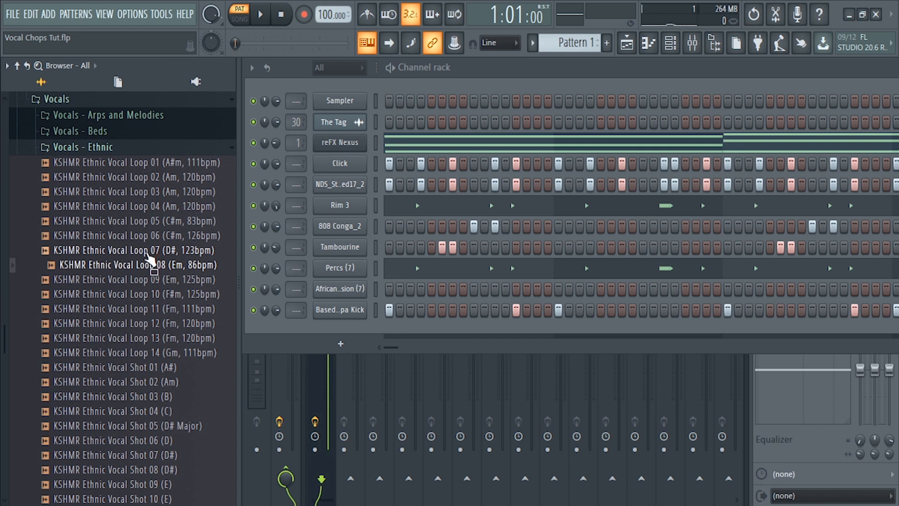
drag(160, 279, 161, 271)
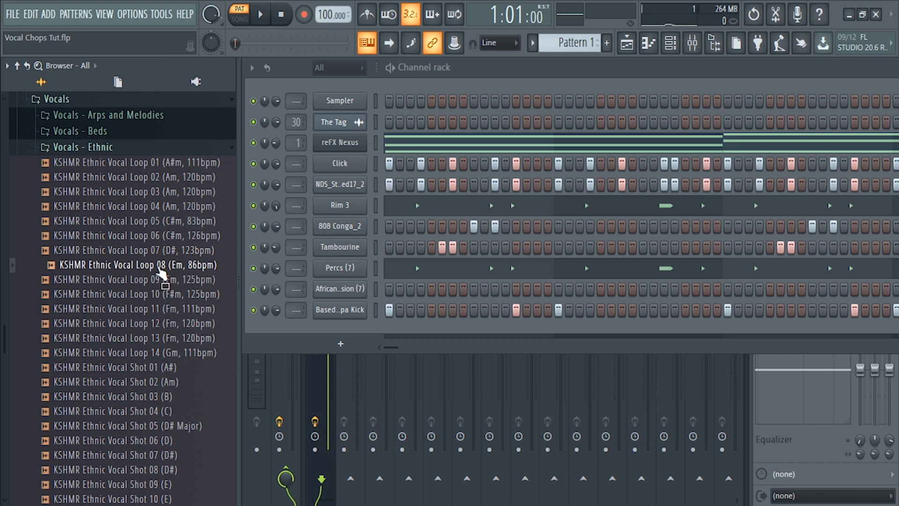
click(160, 269)
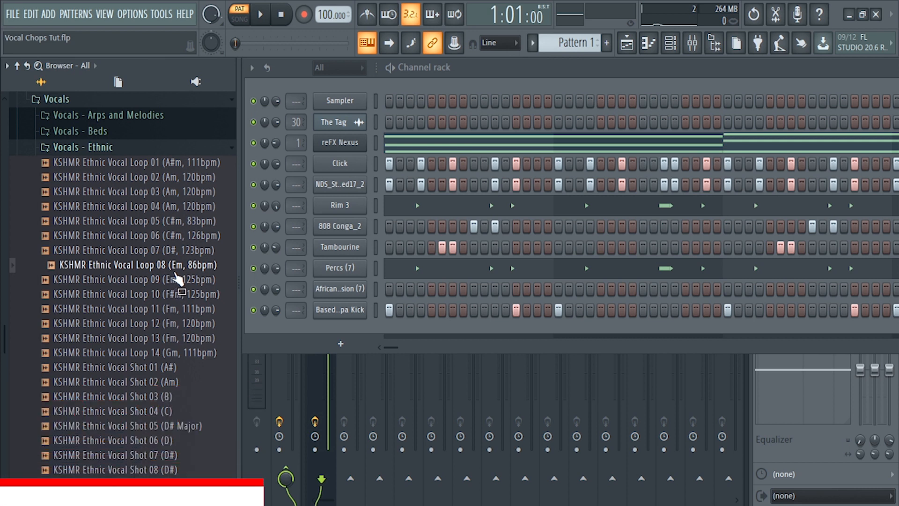
Open the vocal loop in the audio editor, delete the silence from 0:000 to 0:320 at its start, and close the editor
right_click(175, 267)
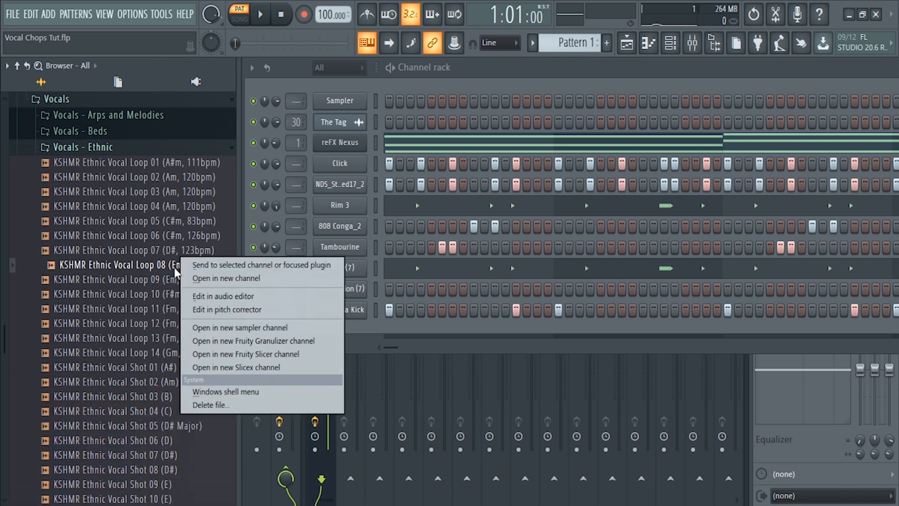
click(206, 299)
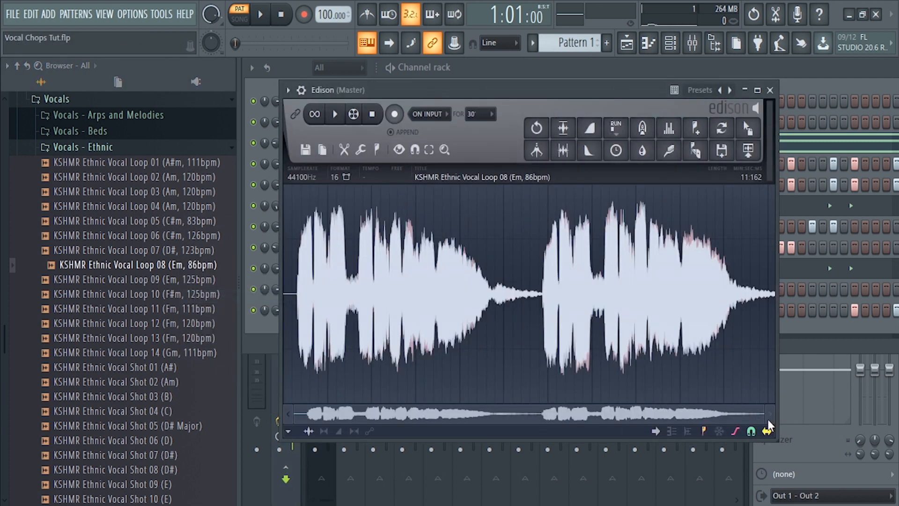
drag(761, 415, 353, 397)
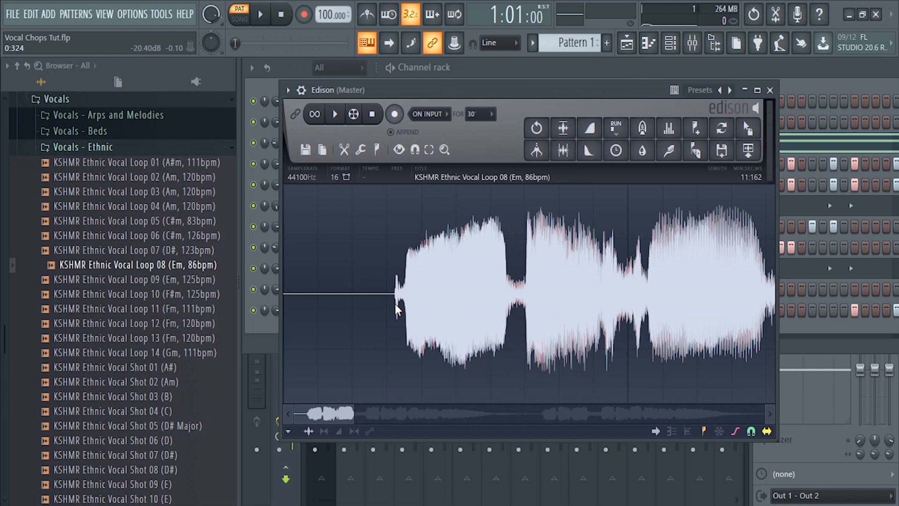
drag(392, 307, 217, 291)
drag(389, 301, 394, 303)
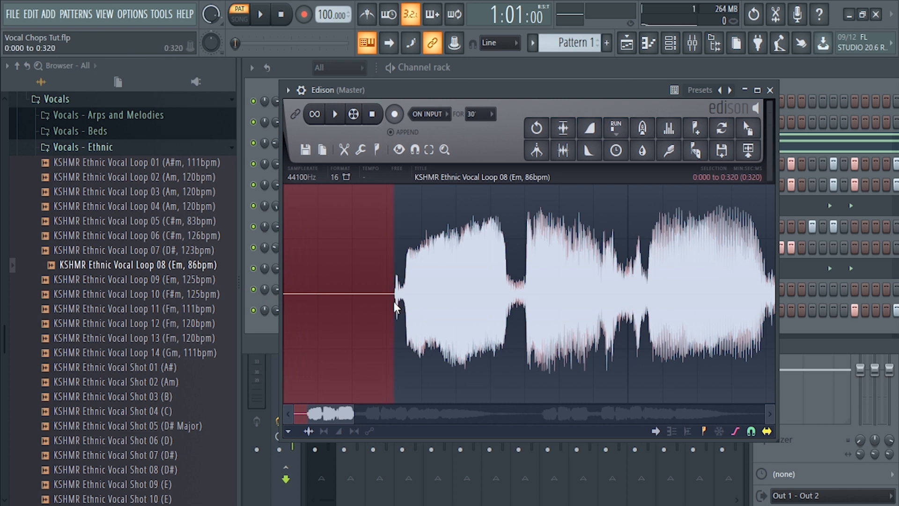
key(Delete)
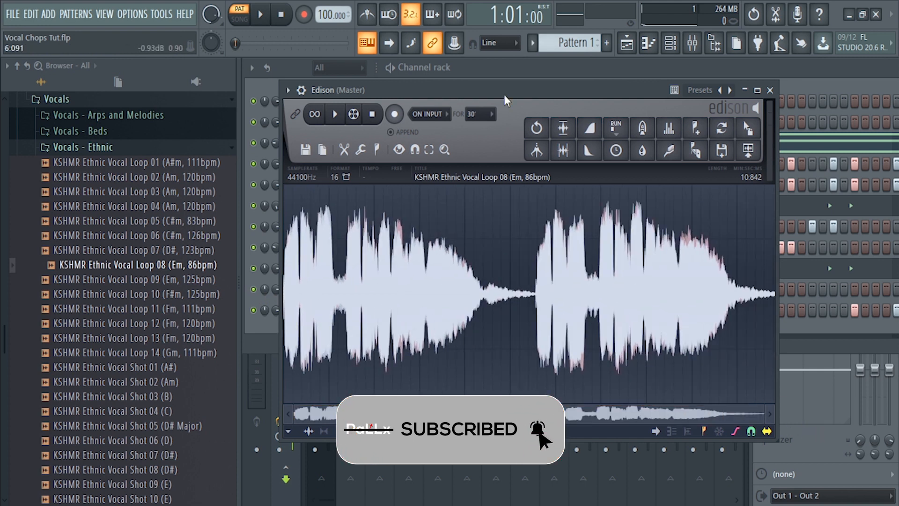
click(770, 90)
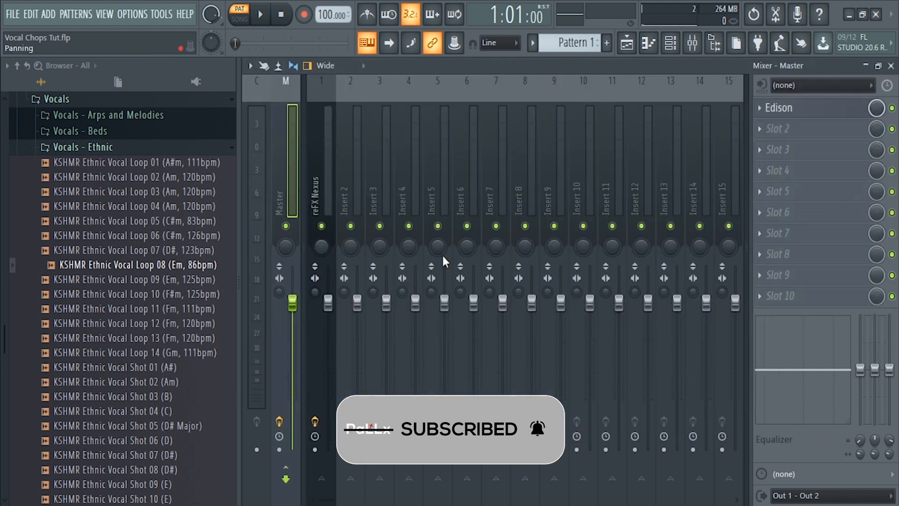
Add a Fruity Slicer channel to the channel rack and reposition its window
click(670, 42)
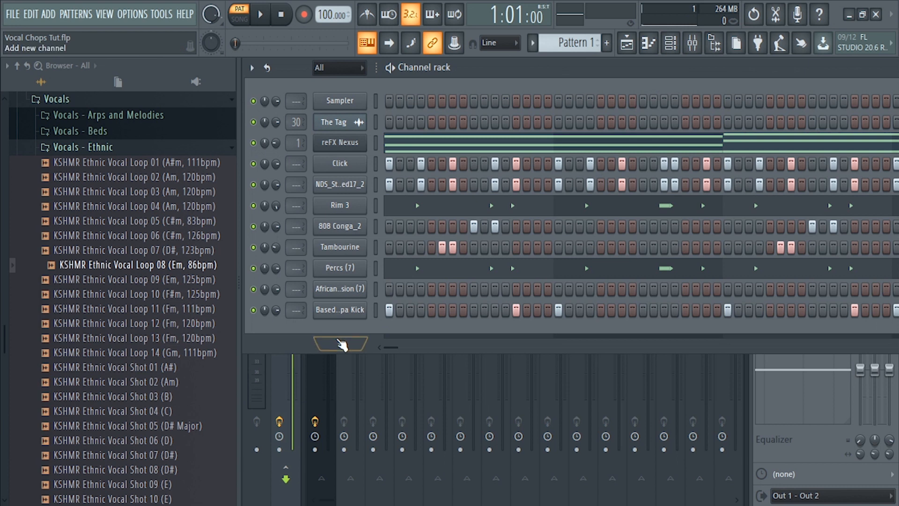
click(341, 343)
mouse_move(381, 115)
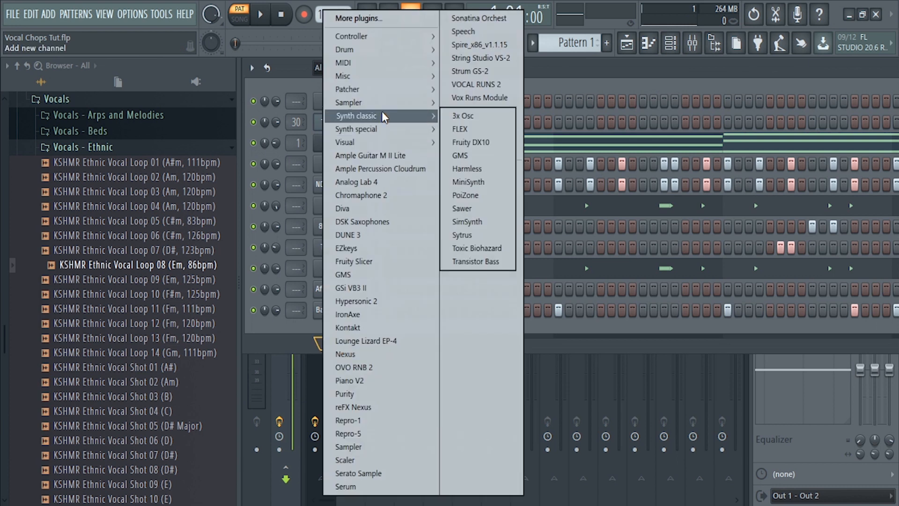
mouse_move(380, 46)
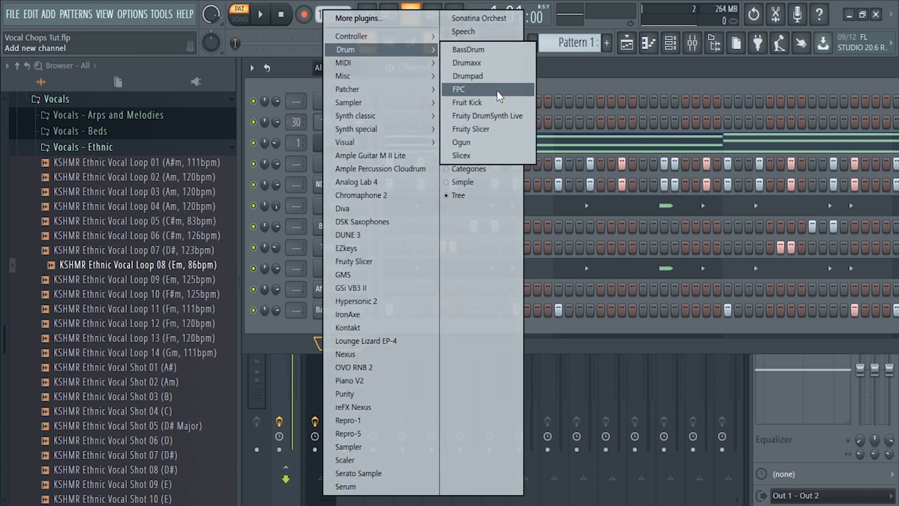
click(482, 129)
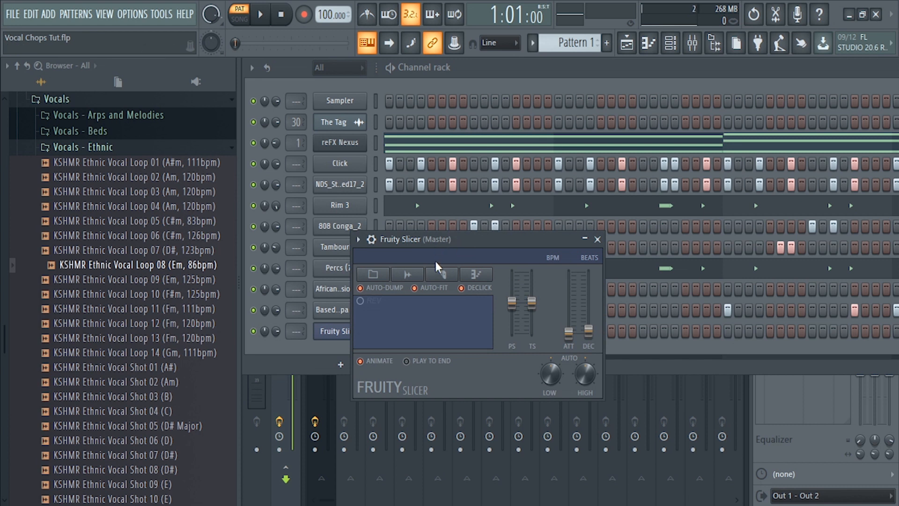
drag(457, 238, 504, 135)
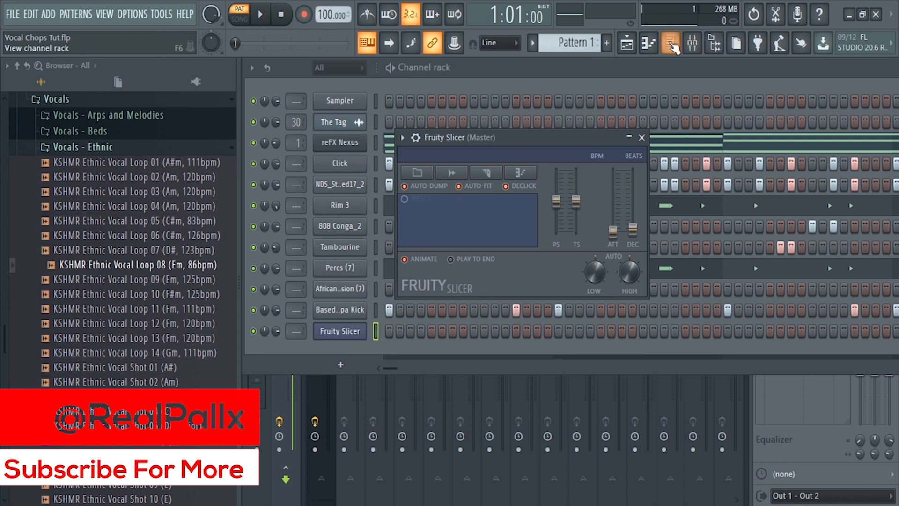
Transfer the trimmed vocal sample from Edison on the Master track into the Fruity Slicer channel
click(694, 46)
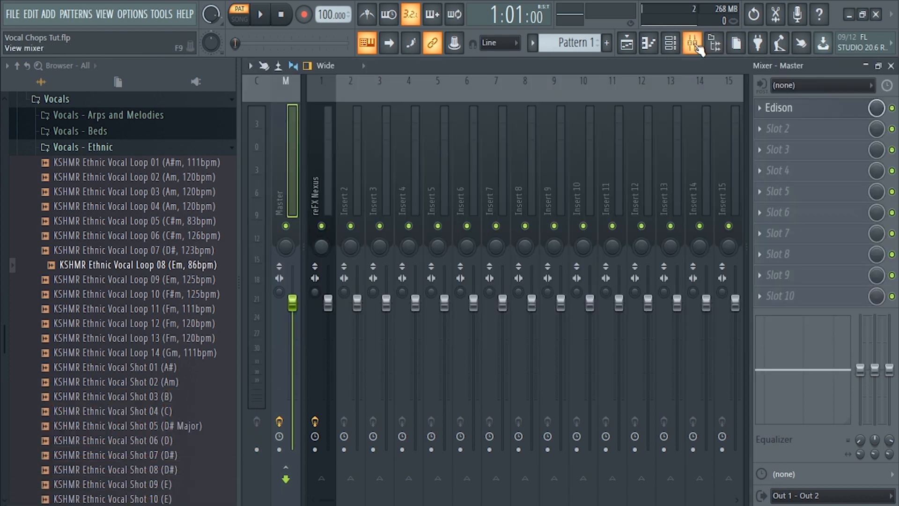
click(800, 113)
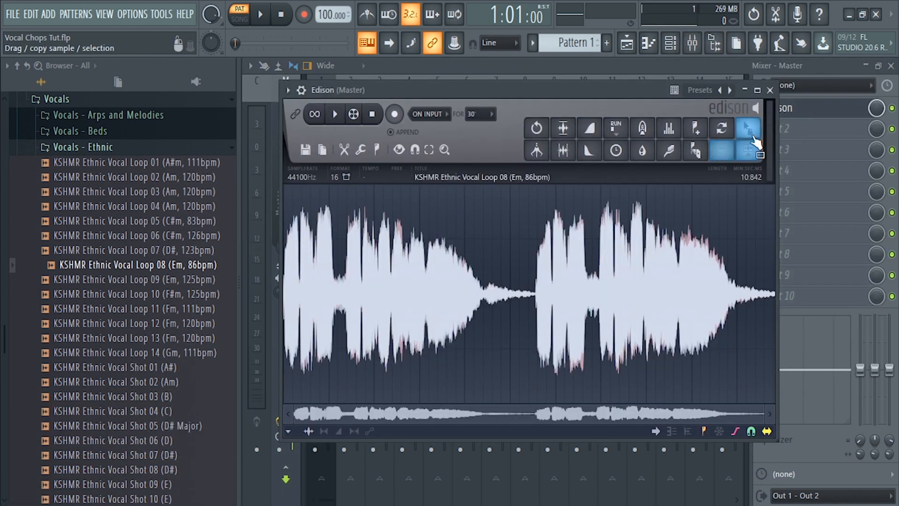
drag(749, 133, 674, 41)
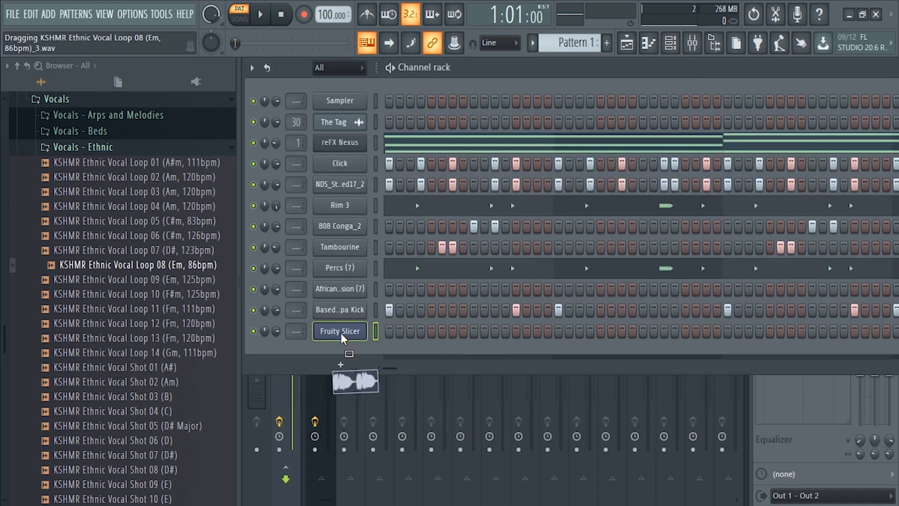
drag(342, 335, 341, 333)
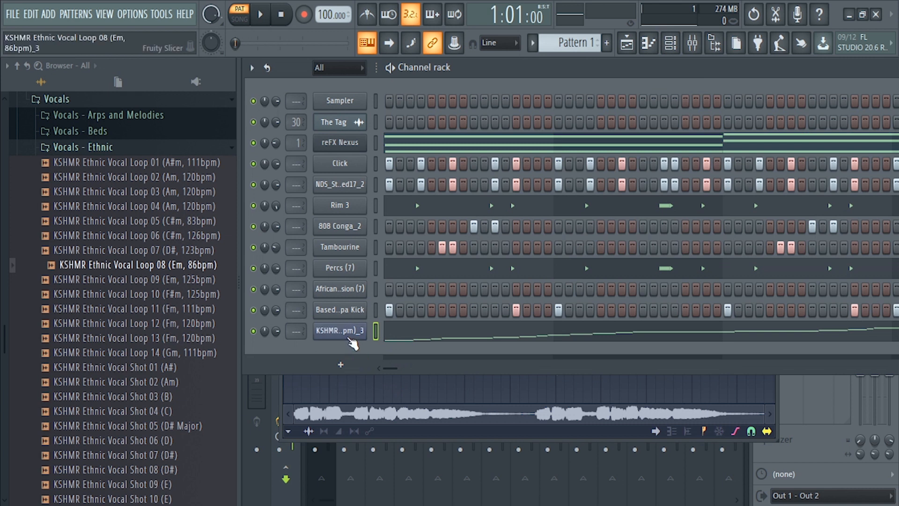
Slice the vocal loop at every beat in Fruity Slicer, play it back, and raise the slices' attack slightly
click(346, 337)
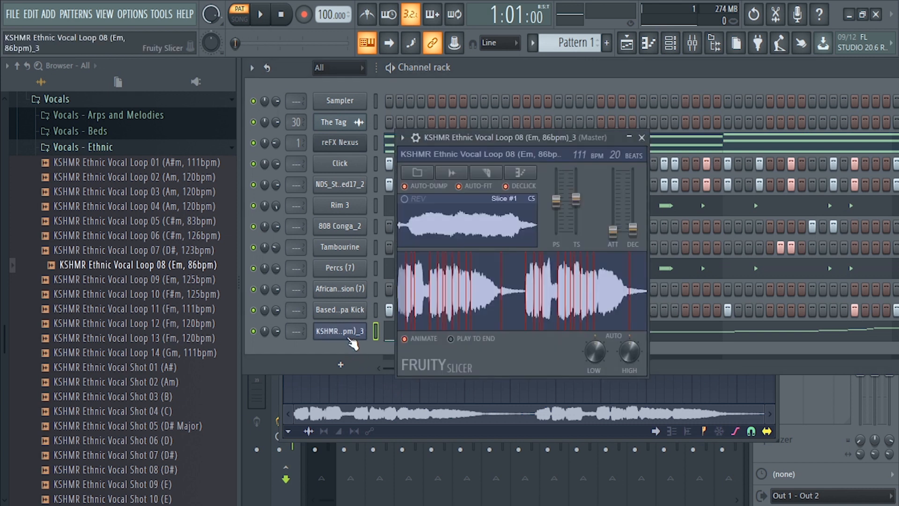
click(487, 178)
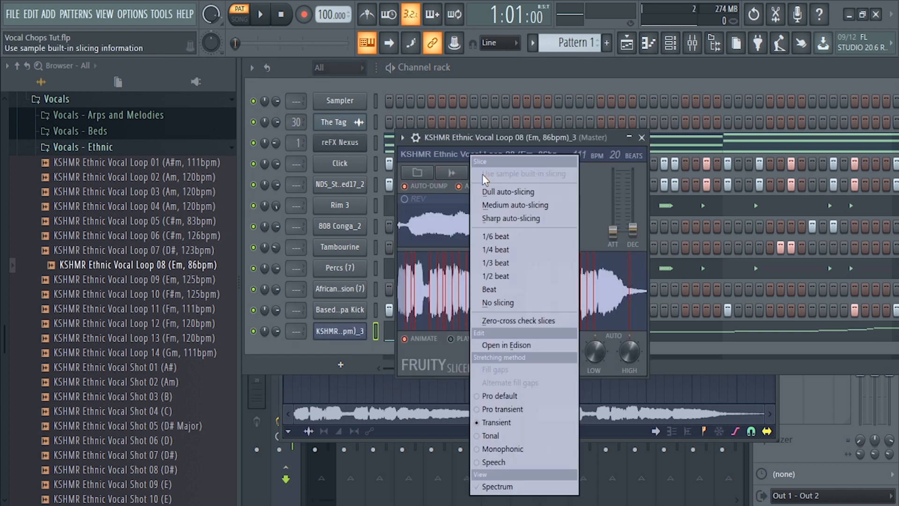
click(513, 290)
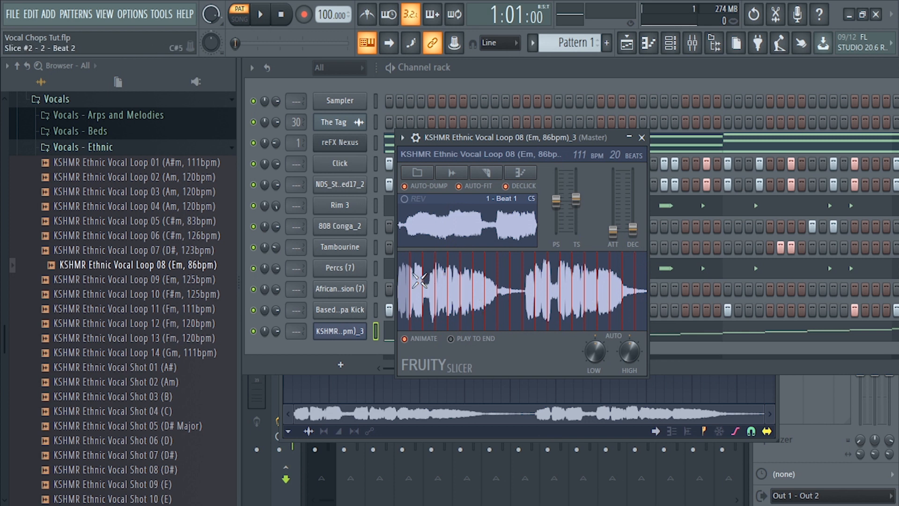
click(260, 15)
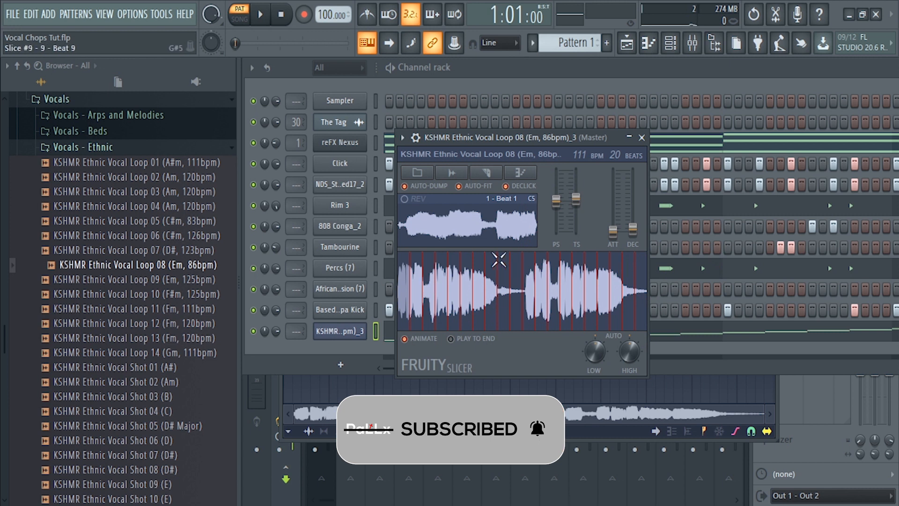
drag(613, 228, 613, 223)
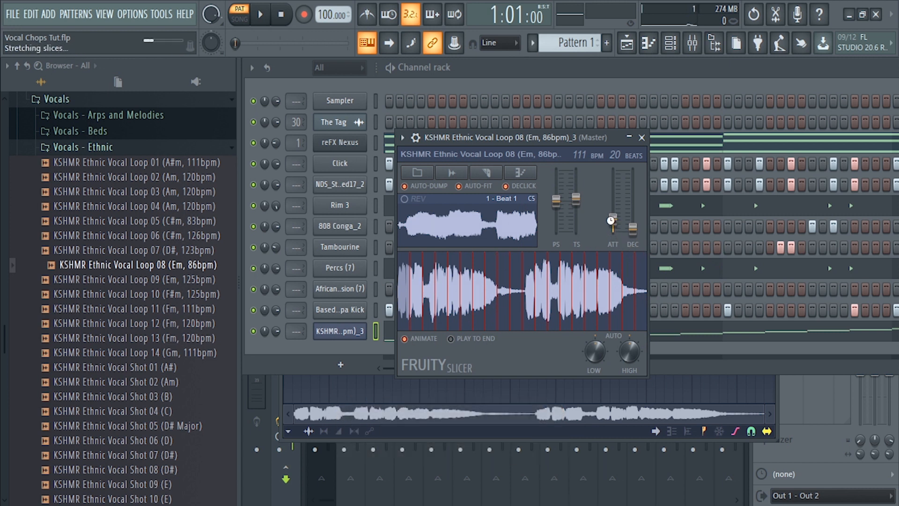
Solo the sliced vocal channel and play the pattern
right_click(254, 331)
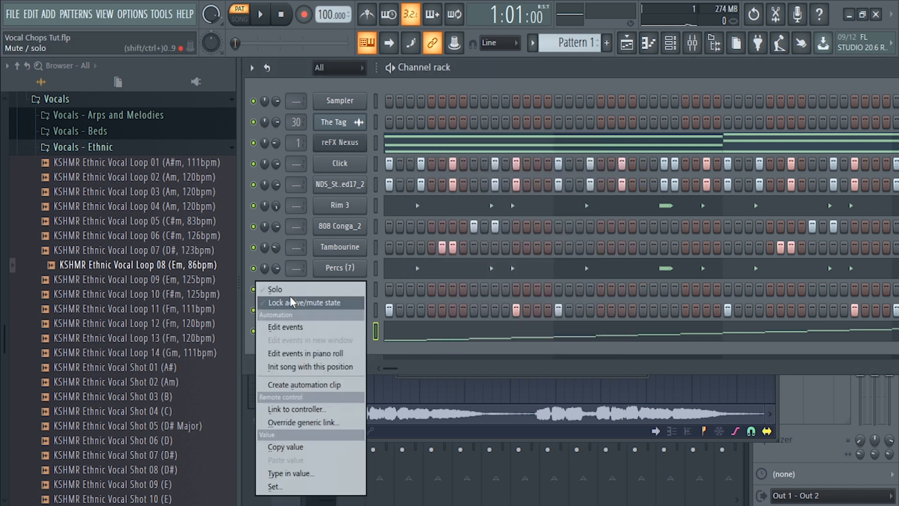
click(282, 289)
click(261, 18)
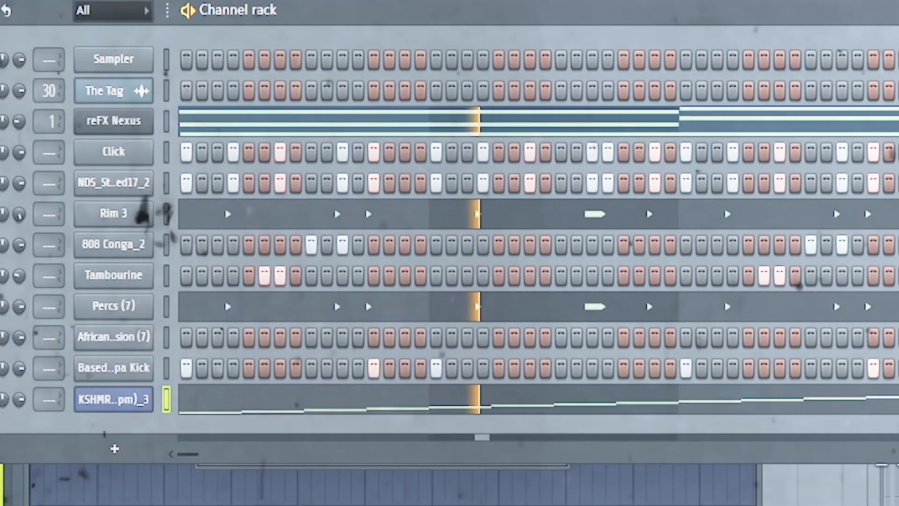
Stop playback and compare the sliced vocal's notes with the reFX Nexus chords in the piano roll, and inspect the Fruity Slicer settings
key(space)
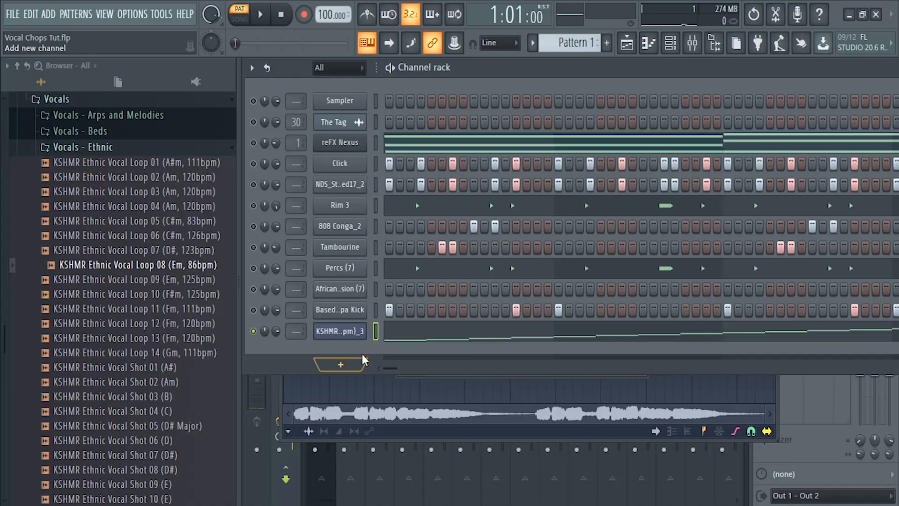
click(347, 331)
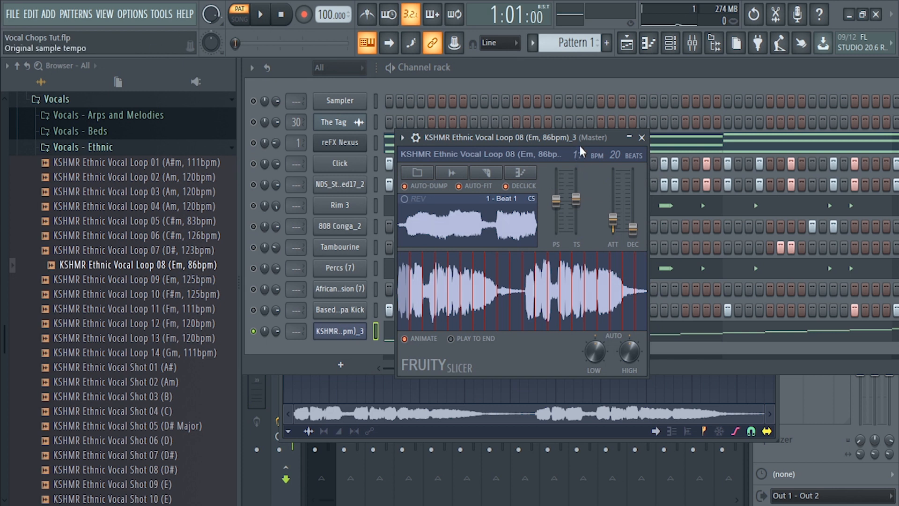
click(715, 147)
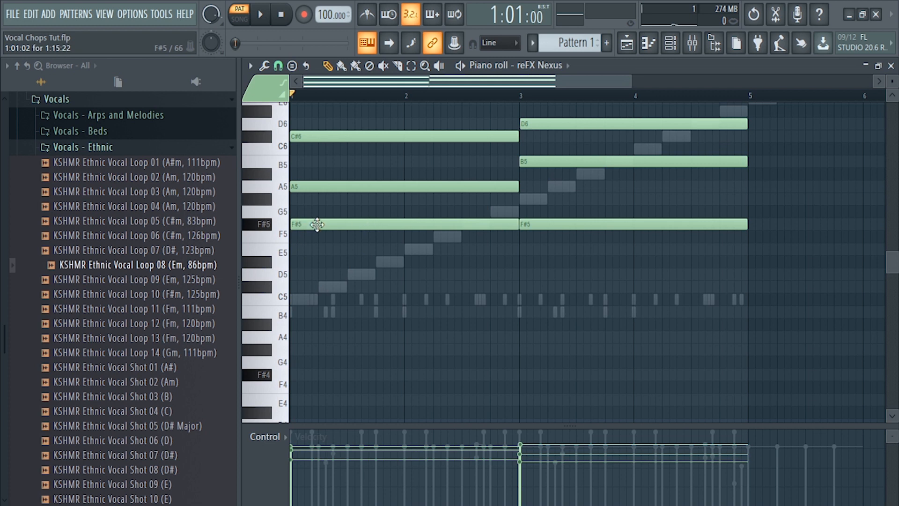
click(668, 51)
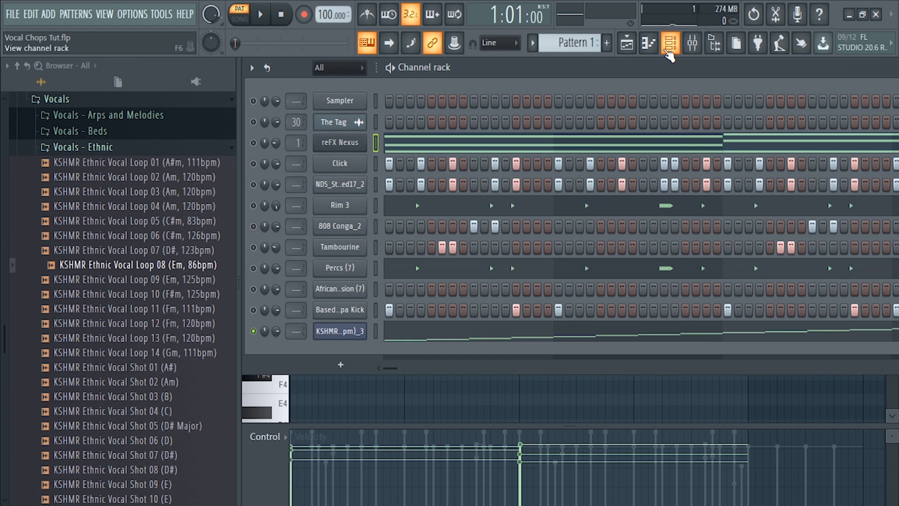
click(396, 334)
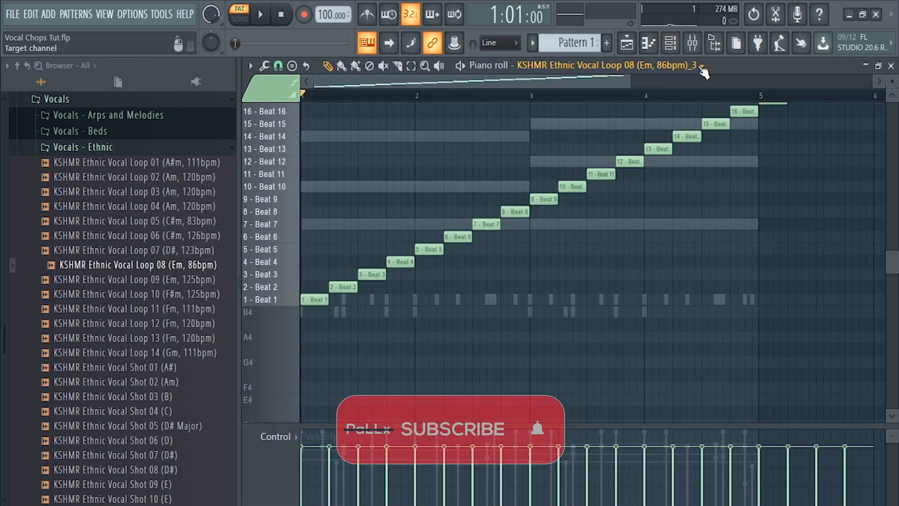
click(702, 65)
click(644, 127)
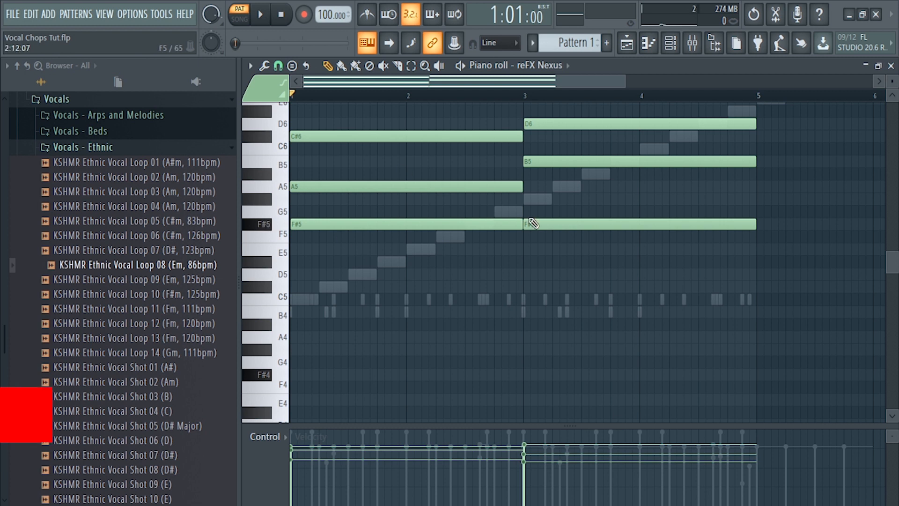
key(F6)
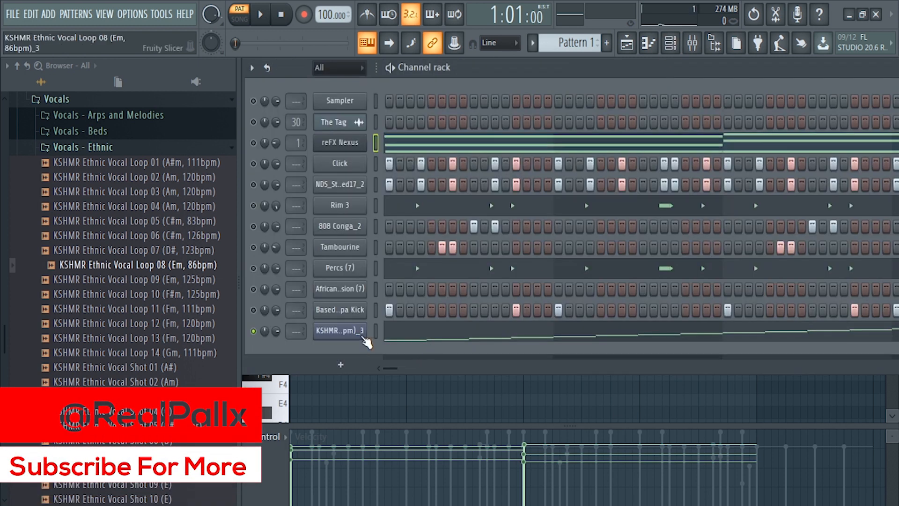
click(364, 335)
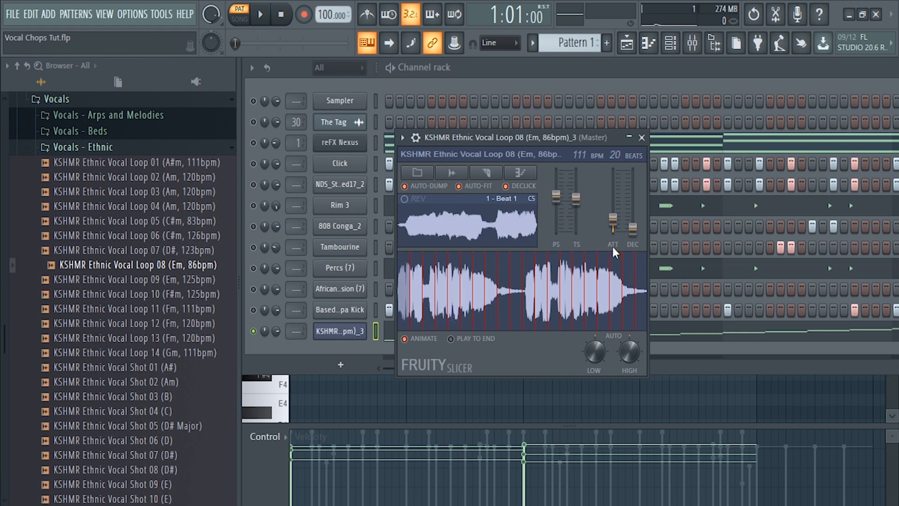
click(254, 144)
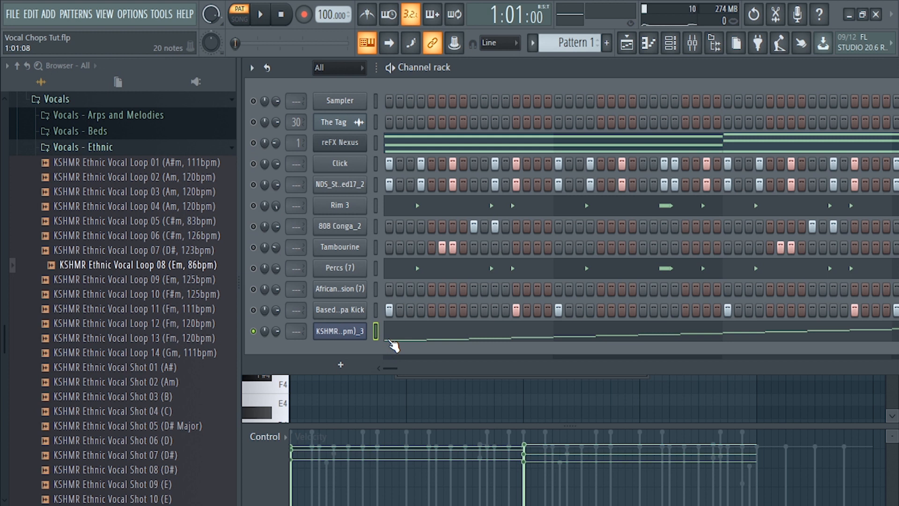
Cut all notes from the sliced vocal channel and unsolo it so every channel is active
key(ctrl+x)
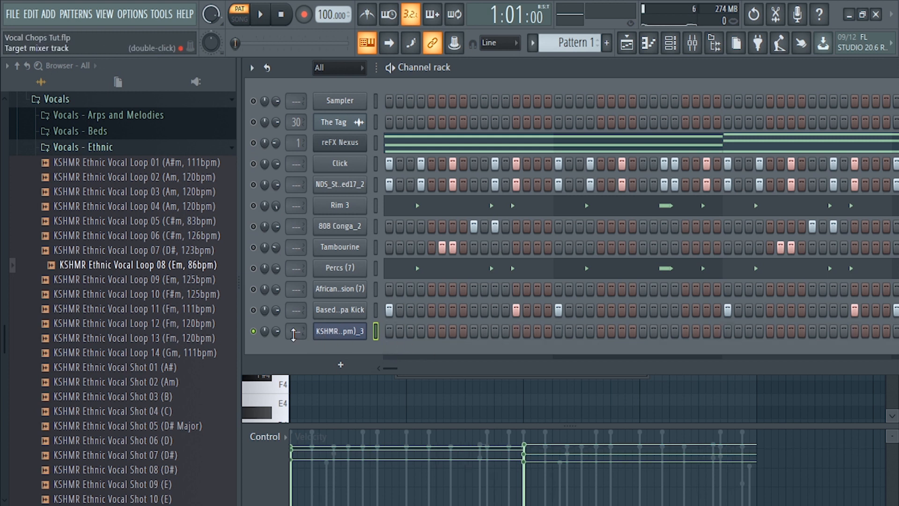
right_click(253, 331)
click(283, 286)
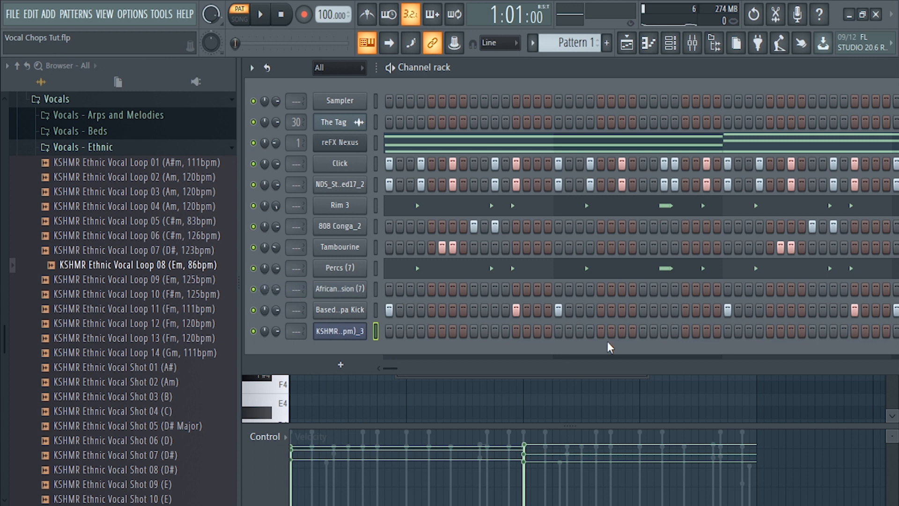
Show the sliced vocal channel's settings and route it to mixer track 2
click(339, 331)
click(416, 141)
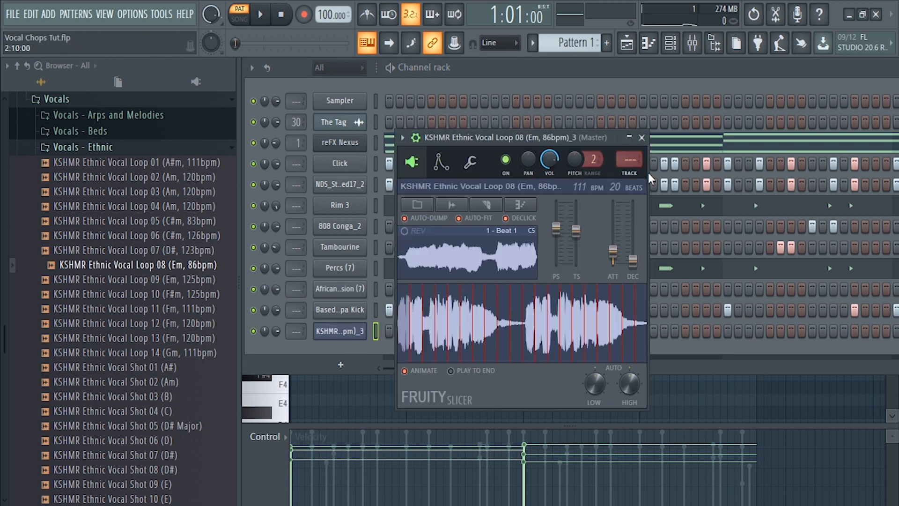
click(629, 173)
Add Fruity parametric EQ 2 to the vocal mixer track's first effect slot and lower band 1 to -16.5 dB at 57 Hz
click(820, 108)
mouse_move(798, 126)
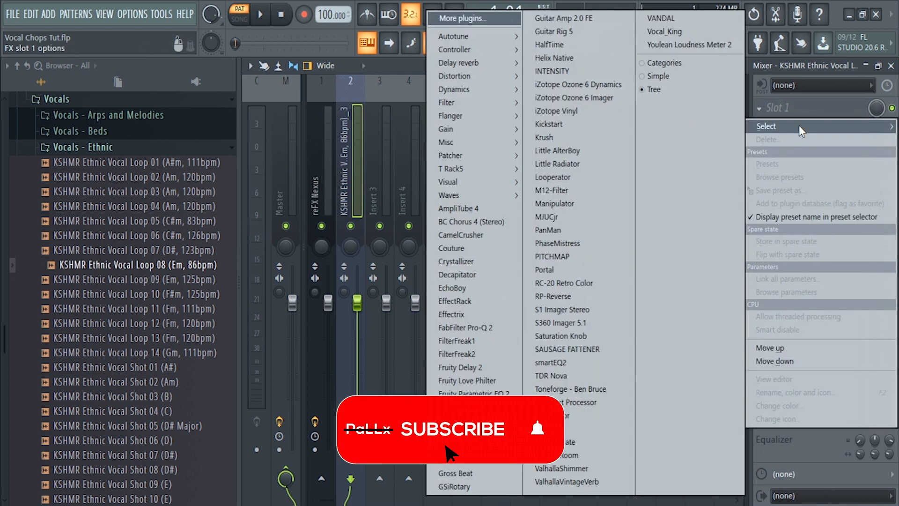
click(473, 393)
drag(351, 315, 375, 372)
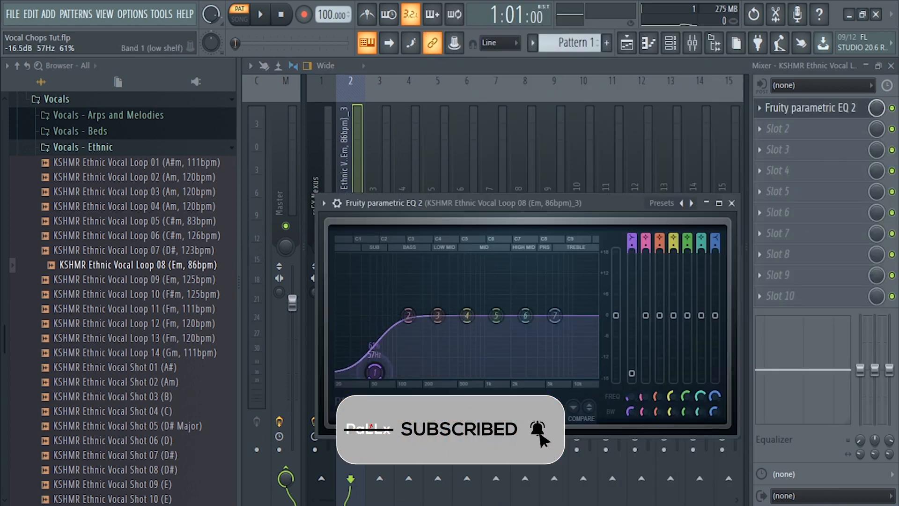
click(732, 204)
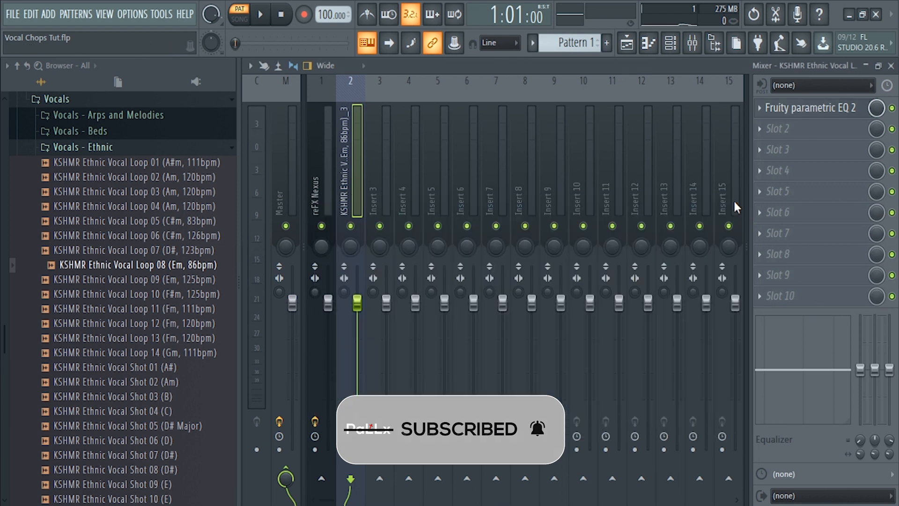
Place a Beat 10 note at step 13 of bar 1 in the vocal's piano roll, shorten it to end at bar 2, and play the pattern
click(673, 45)
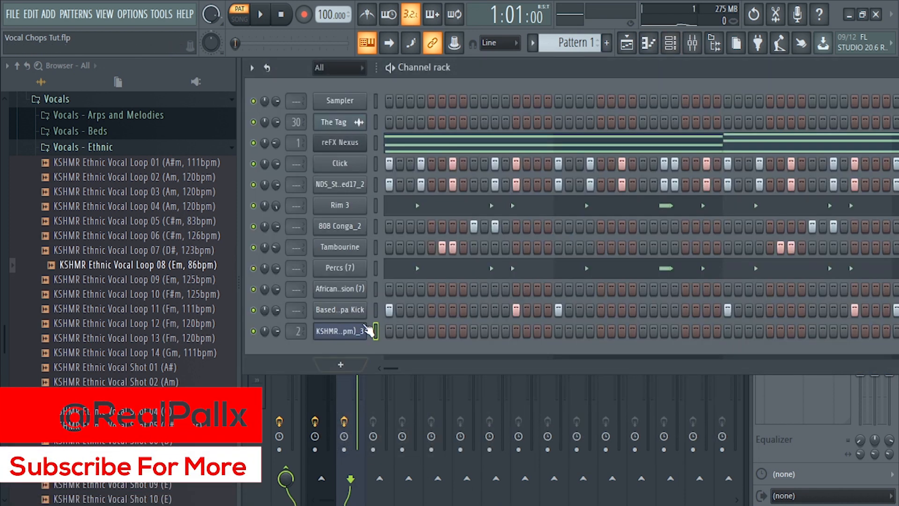
click(652, 46)
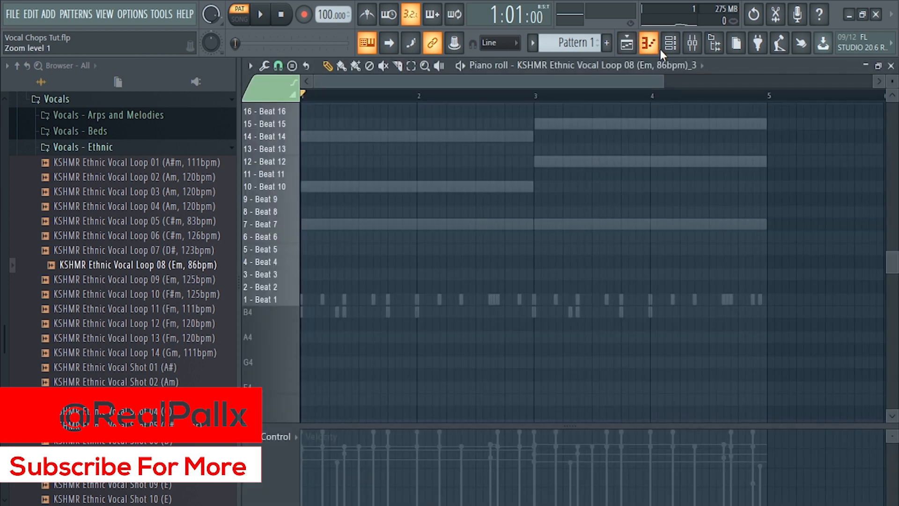
drag(871, 82, 501, 88)
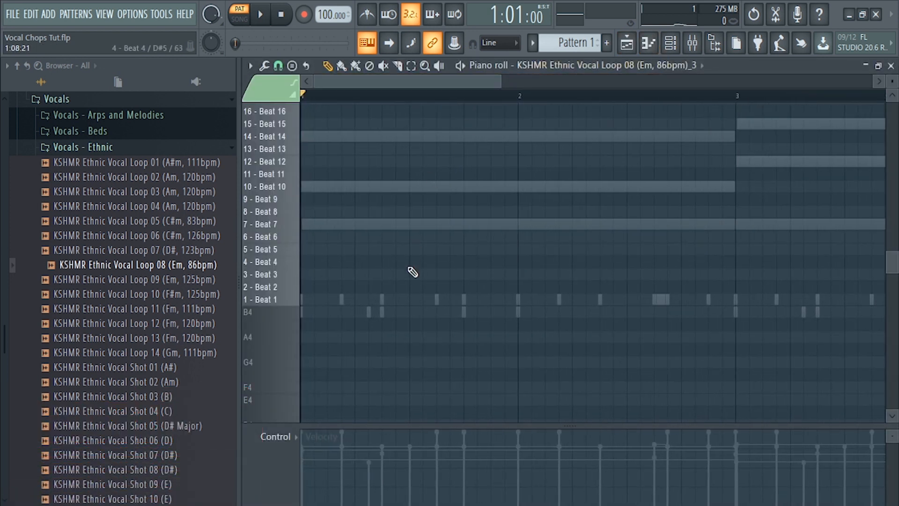
scroll(403, 286, up, 3)
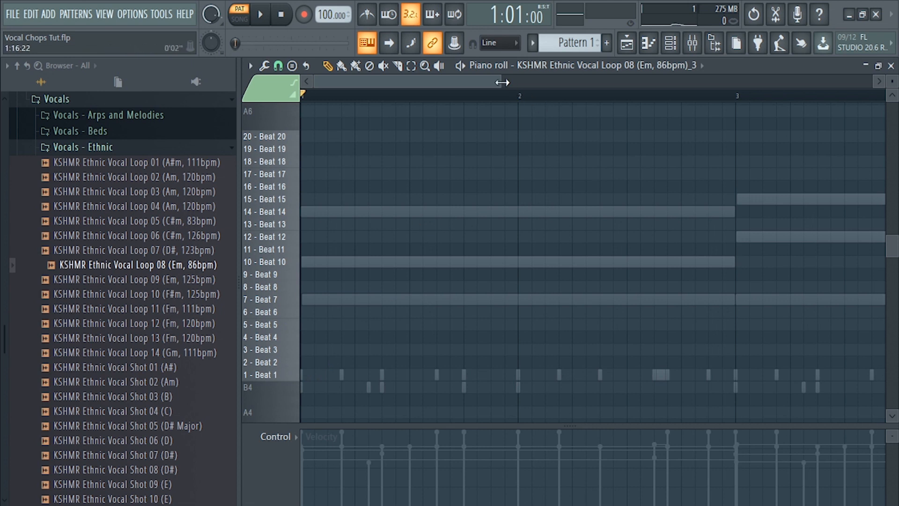
drag(501, 82, 470, 87)
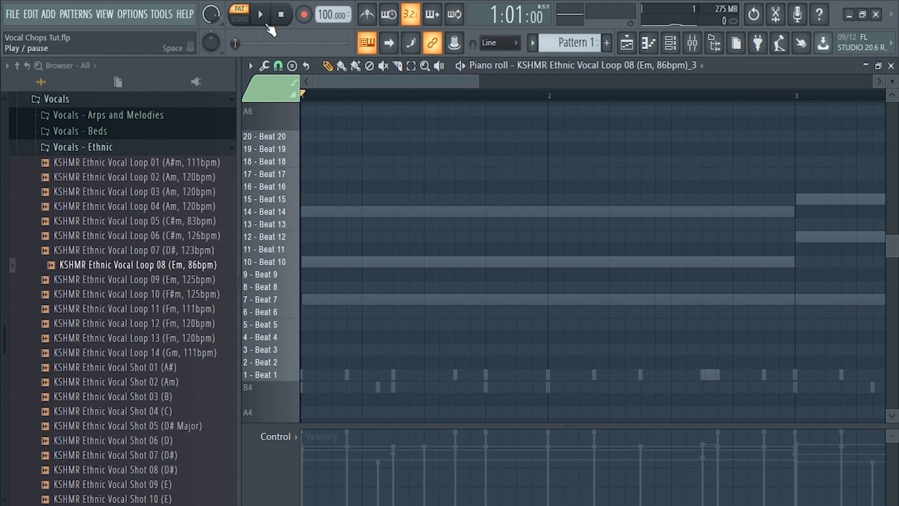
click(263, 21)
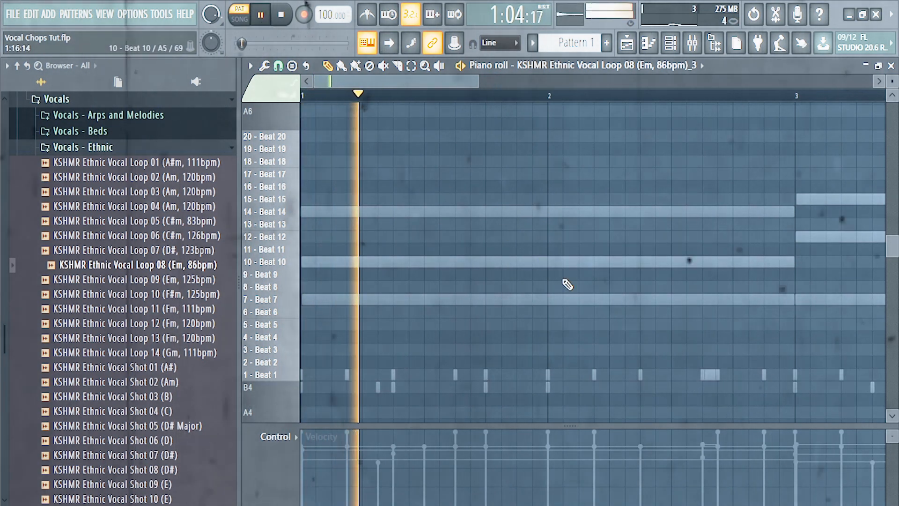
click(487, 262)
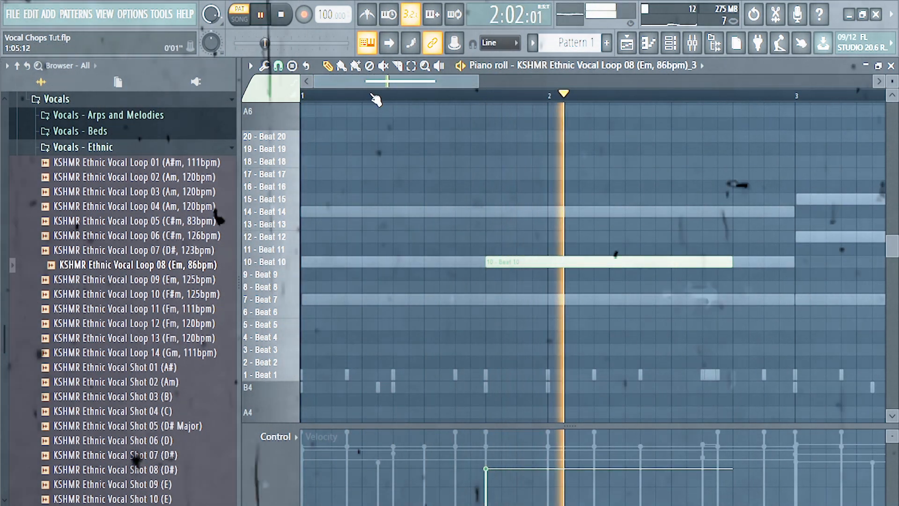
key(space)
drag(731, 262, 547, 263)
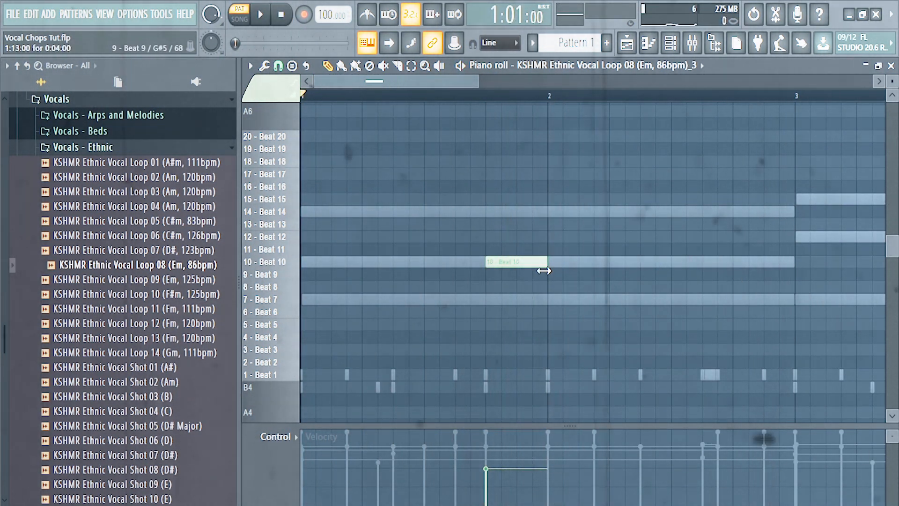
click(260, 15)
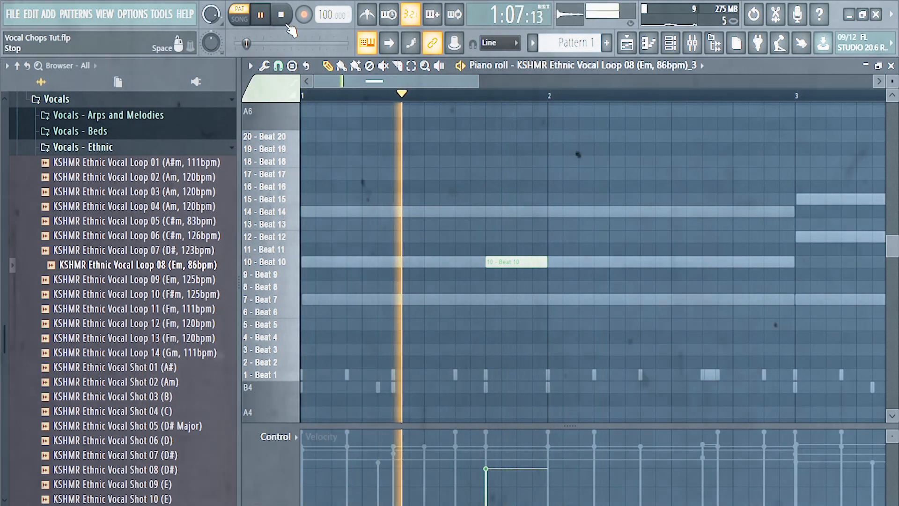
click(282, 15)
Audition nearby slices, replace the Beat 10 note with consecutive two-step Beat 7 and Beat 8 notes ending at bar 2, and play the pattern
click(278, 287)
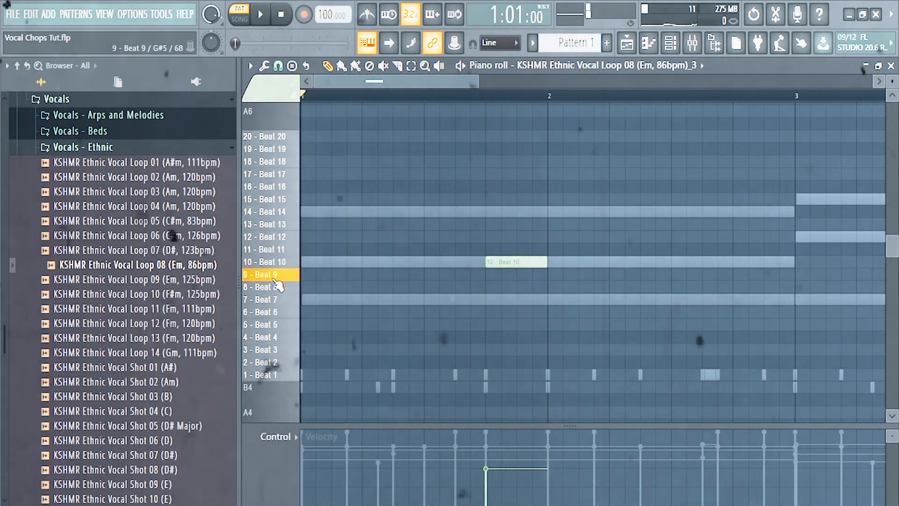
click(283, 300)
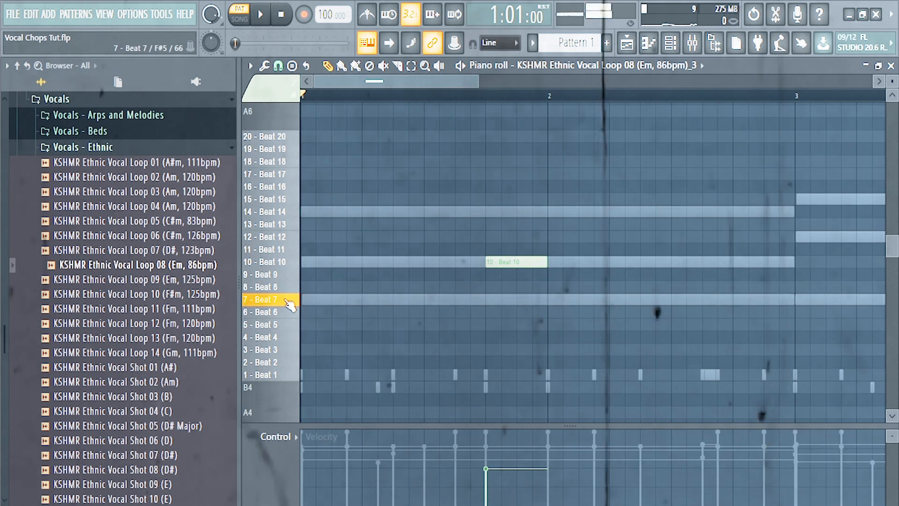
click(284, 302)
drag(513, 266, 522, 301)
click(524, 288)
click(261, 15)
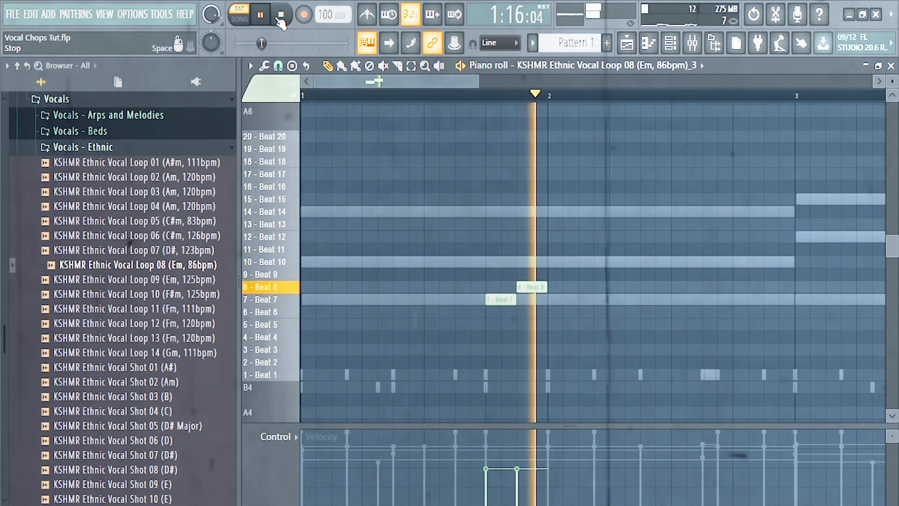
click(281, 15)
Raise the velocity of the Beat 7 and Beat 8 notes to maximum and play the pattern
scroll(489, 456, up, 1)
scroll(519, 449, up, 2)
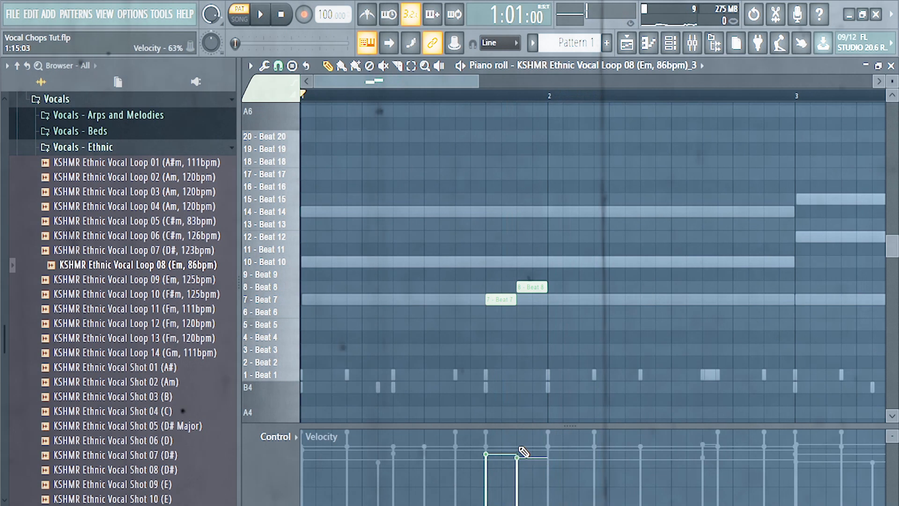
scroll(488, 457, up, 2)
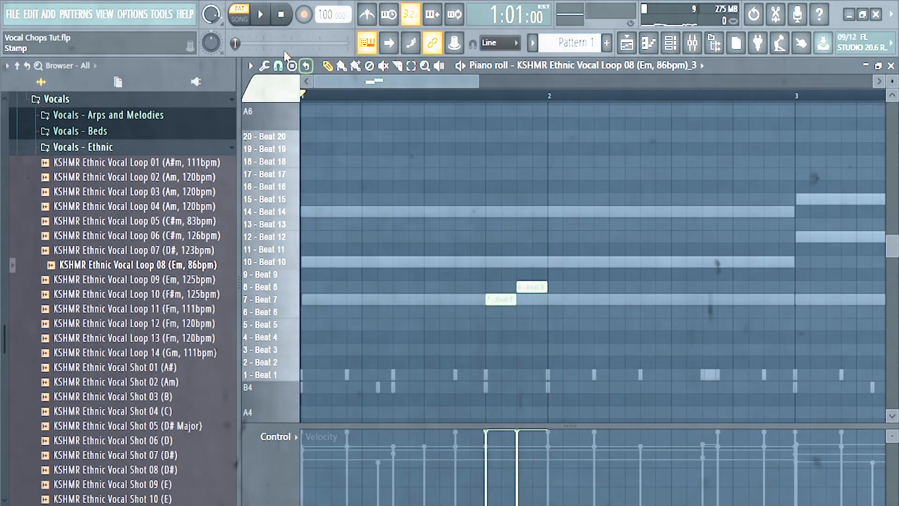
click(261, 15)
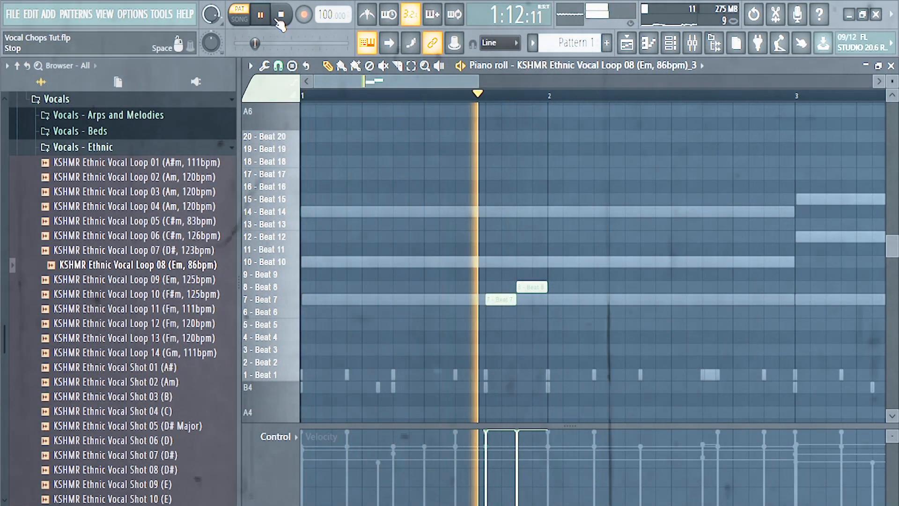
click(280, 19)
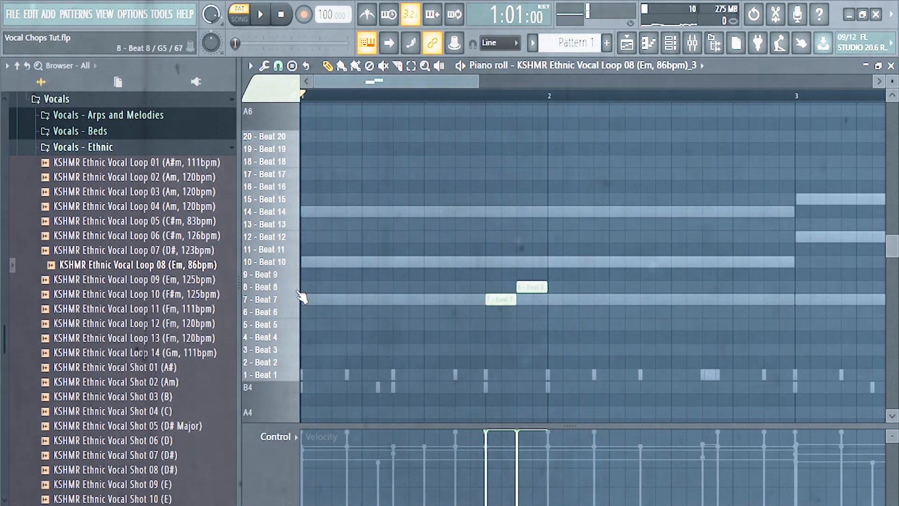
Move the first chop note from Beat 7 to Beat 4, play the pattern, and audition the Beat 5 slice
drag(509, 302, 509, 343)
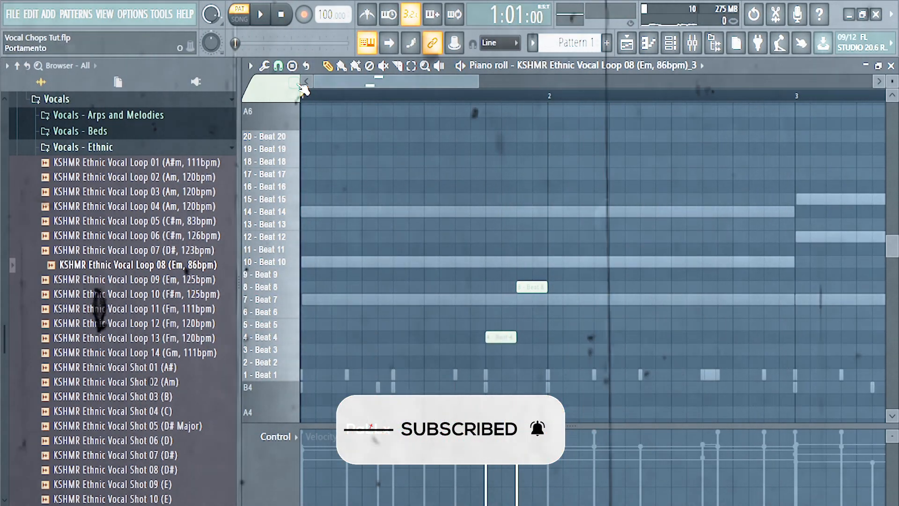
click(260, 15)
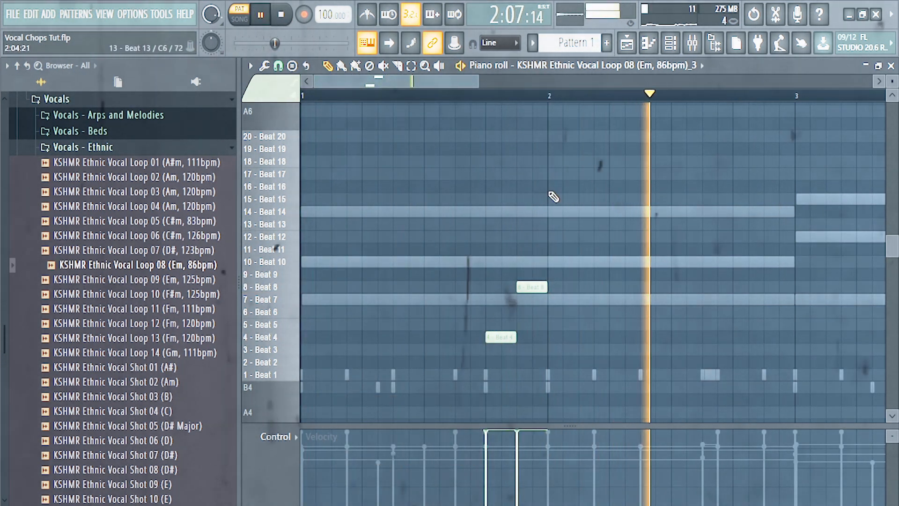
key(space)
click(258, 326)
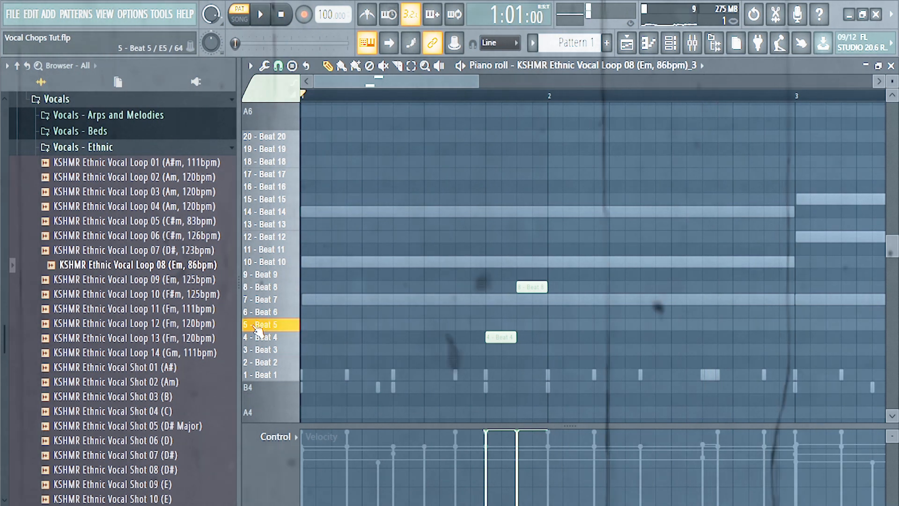
key(space)
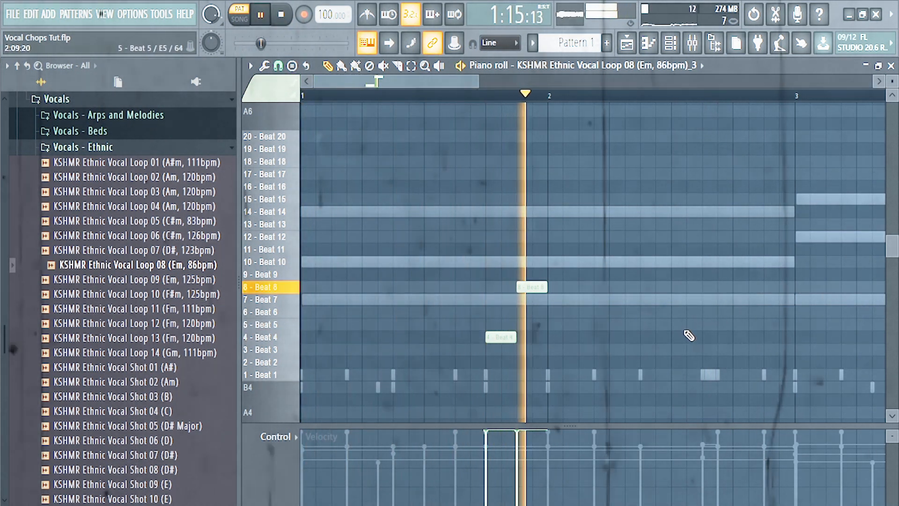
Place consecutive four-step Beat 5 and Beat 6 notes in the second half of bar 2, ending at bar 3, and play the pattern
click(675, 325)
drag(701, 325, 733, 326)
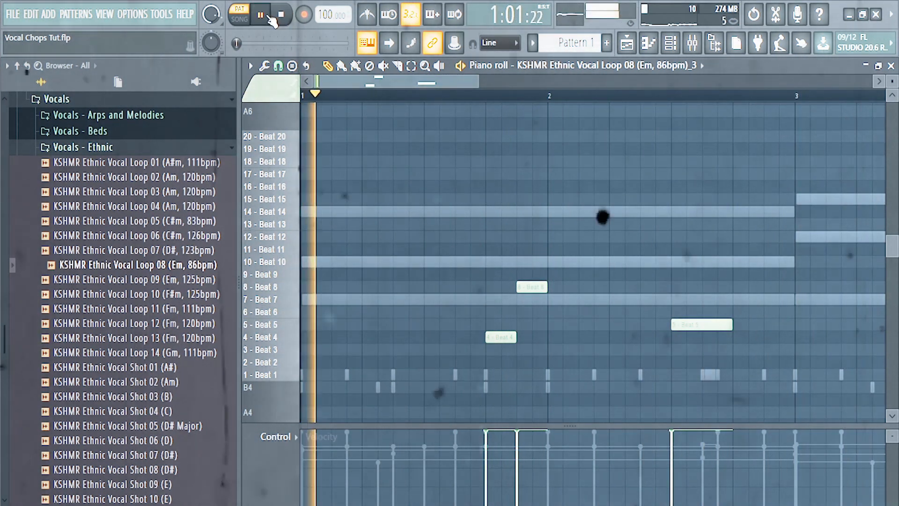
drag(477, 81, 597, 100)
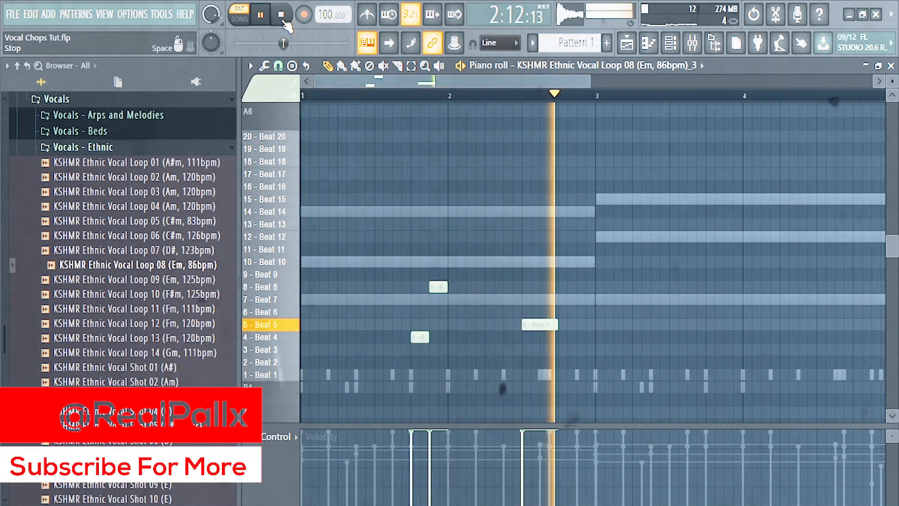
key(space)
click(564, 311)
key(space)
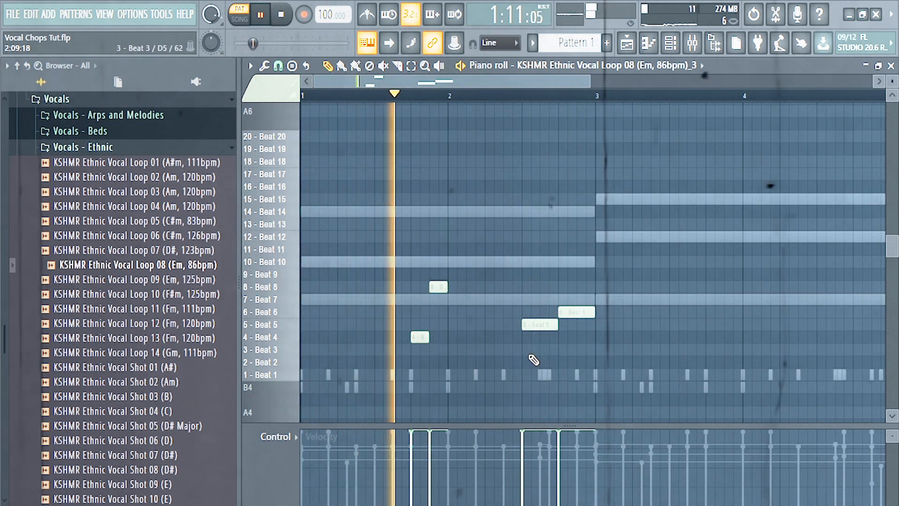
Audition the Beat 7 slice and place a four-step Beat 7 note at step 13 of bar 3
ctrl+scroll(648, 182, down, 2)
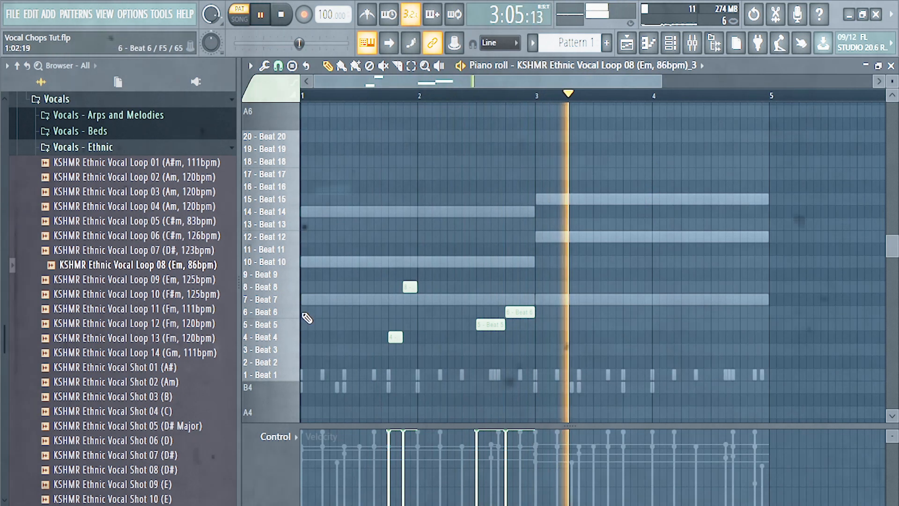
click(284, 302)
click(630, 299)
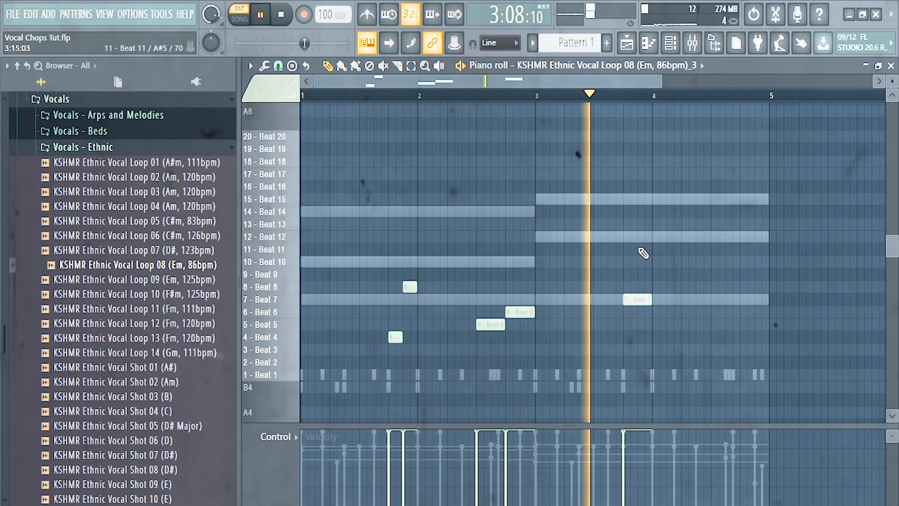
Try a Beat 5 note at step 9 of bar 4, delete it, and audition the Beat 20, Beat 19 and Beat 17 slices
click(725, 325)
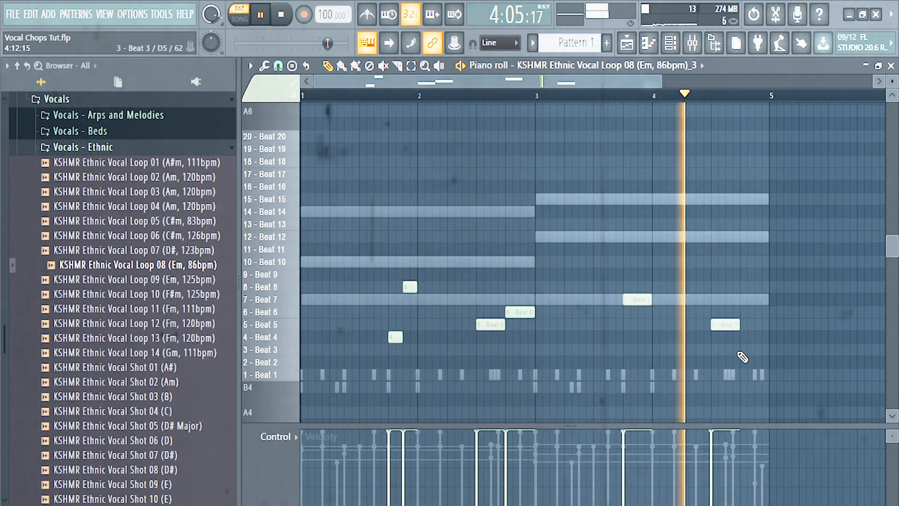
right_click(720, 326)
click(282, 139)
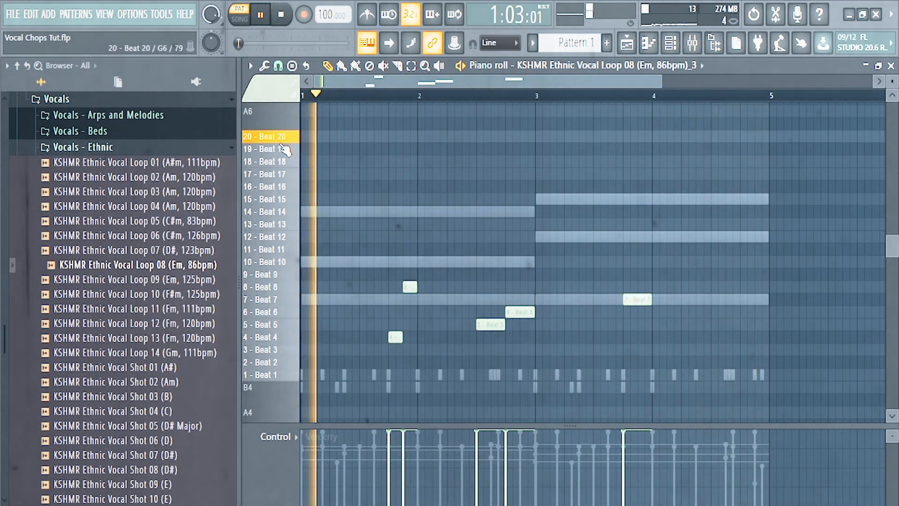
click(282, 151)
click(282, 176)
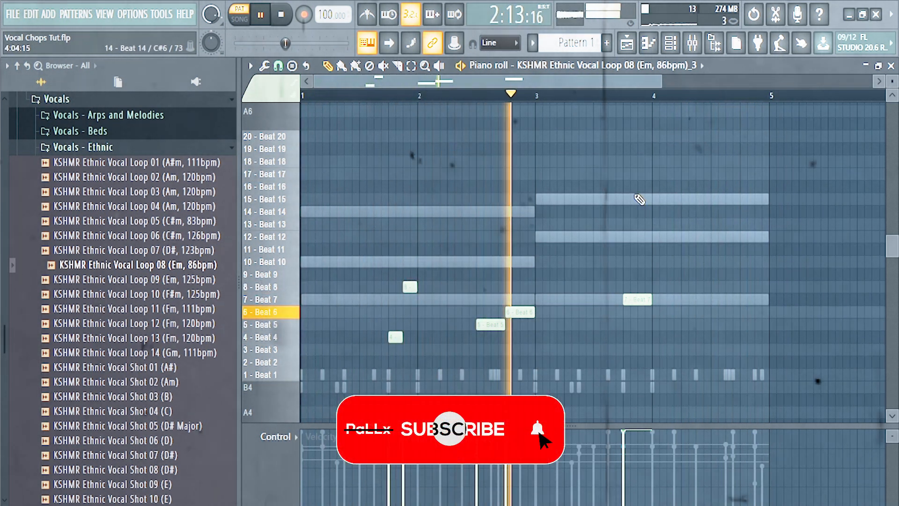
Add four-step Beat 17 notes at step 9 of bars 3 and 4, followed by a Beat 16 note ending at bar 5, and stop playback
click(598, 174)
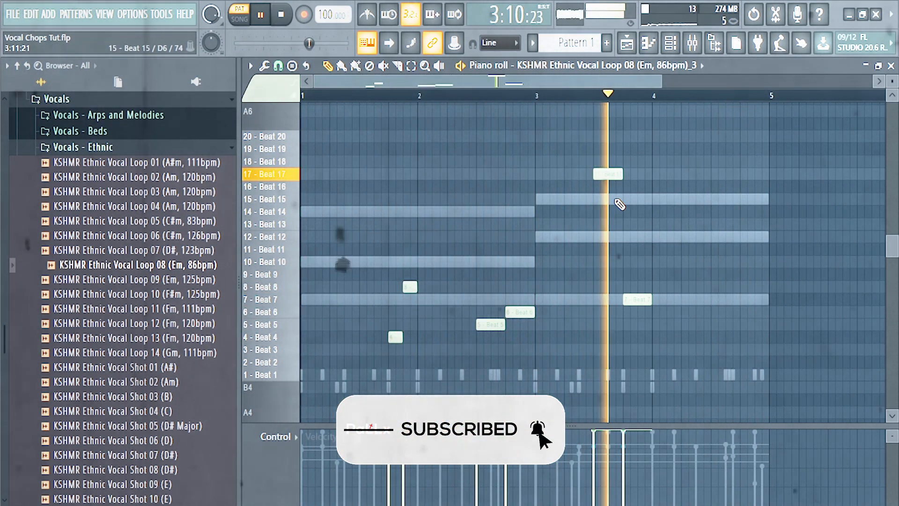
click(725, 174)
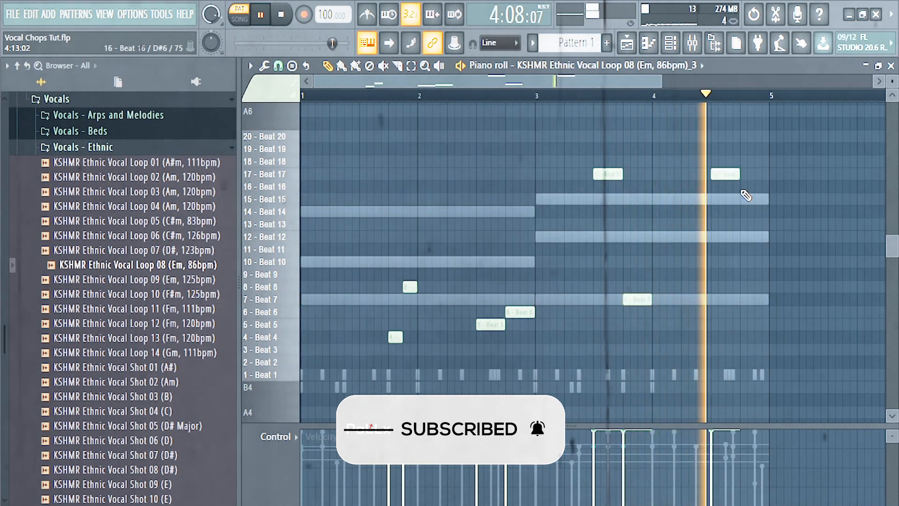
click(754, 187)
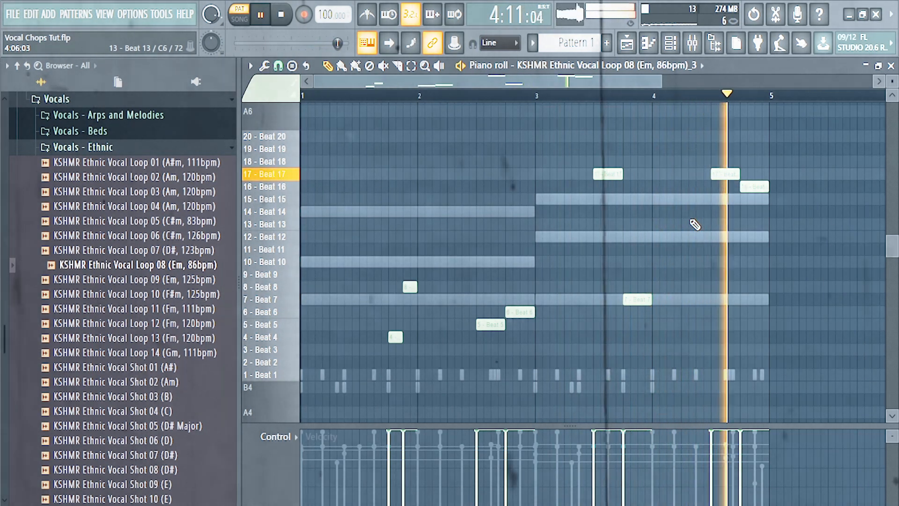
click(283, 15)
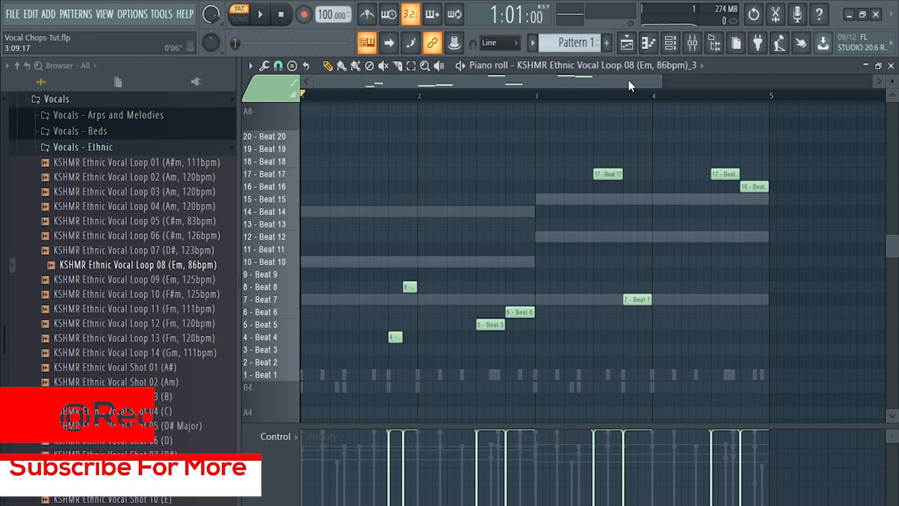
Hide the browser, lower the chop notes' velocities to varied levels below maximum, and play the pattern while adjusting the last Beat 16 note
mouse_move(661, 82)
mouse_down()
mouse_move(585, 86)
mouse_move(659, 96)
mouse_up()
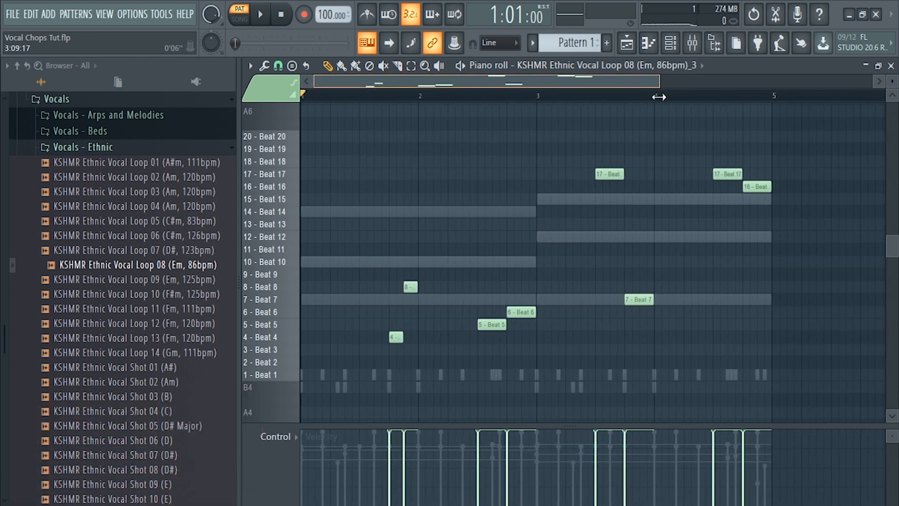
click(723, 47)
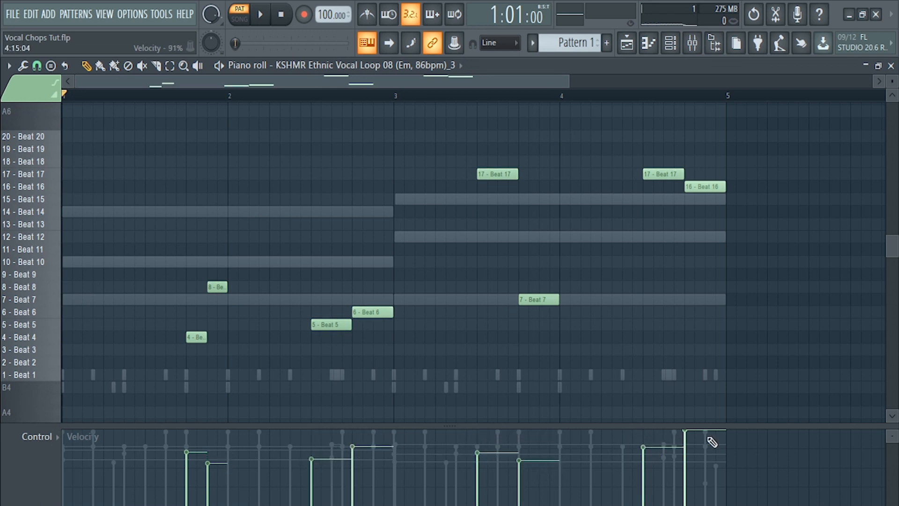
click(260, 15)
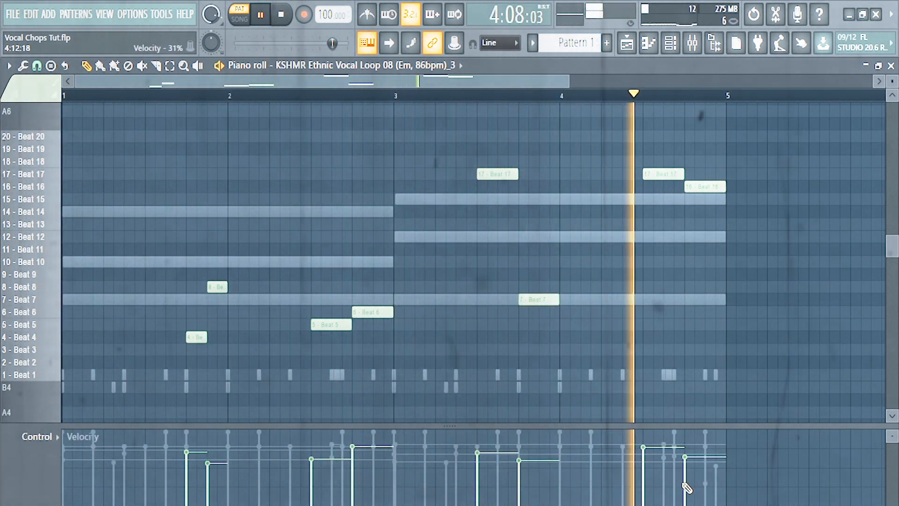
click(692, 462)
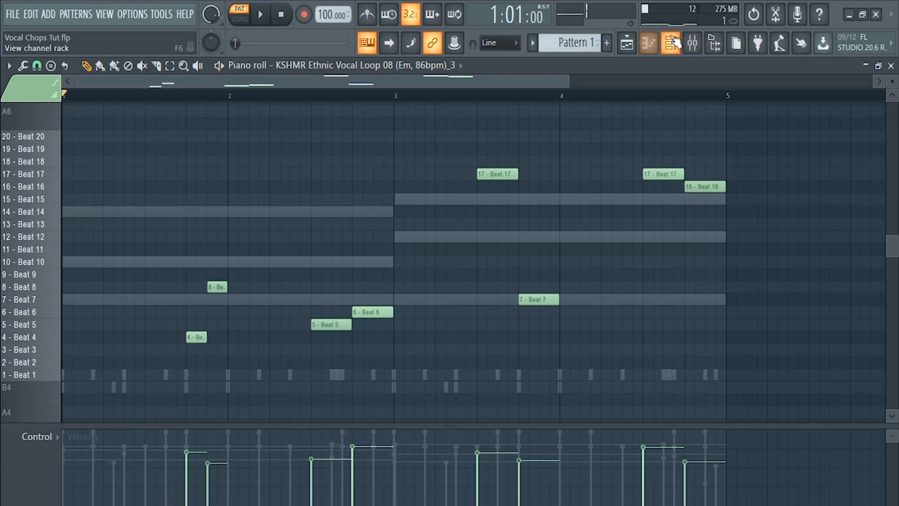
Open the mixer and load ValhallaVintageVerb into effect slot 2 of the vocal loop's track
click(674, 41)
click(692, 43)
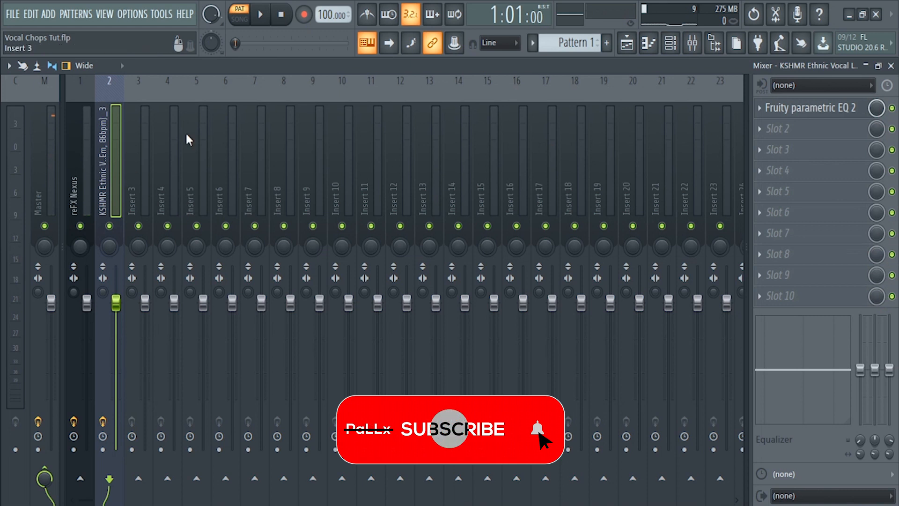
click(794, 135)
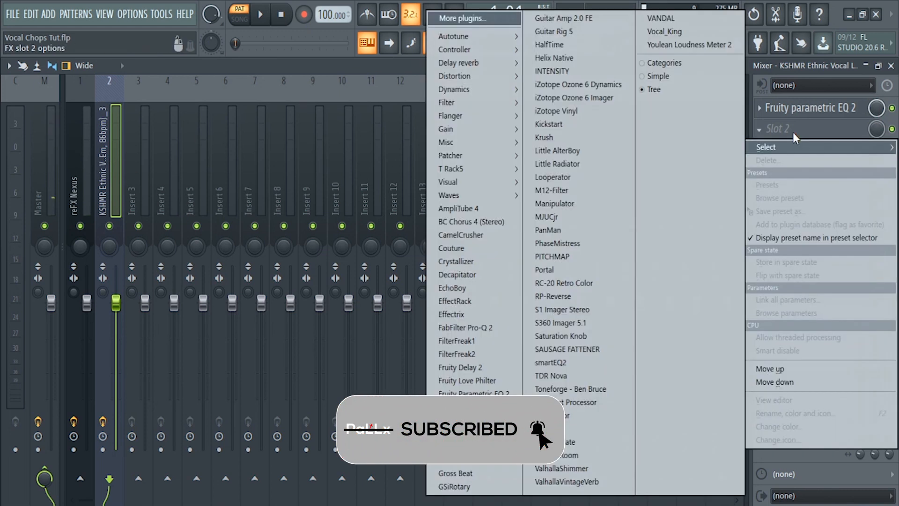
click(598, 485)
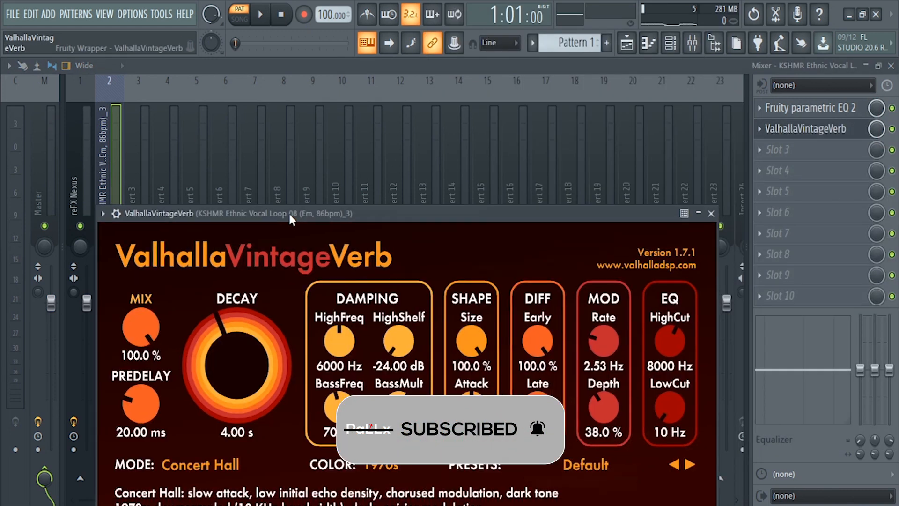
Set the reverb to Dirty Plate mode with 1.22 s decay, 32.8 % mix and a 280 Hz low cut
drag(288, 212, 307, 143)
click(245, 391)
click(223, 263)
drag(223, 259, 269, 290)
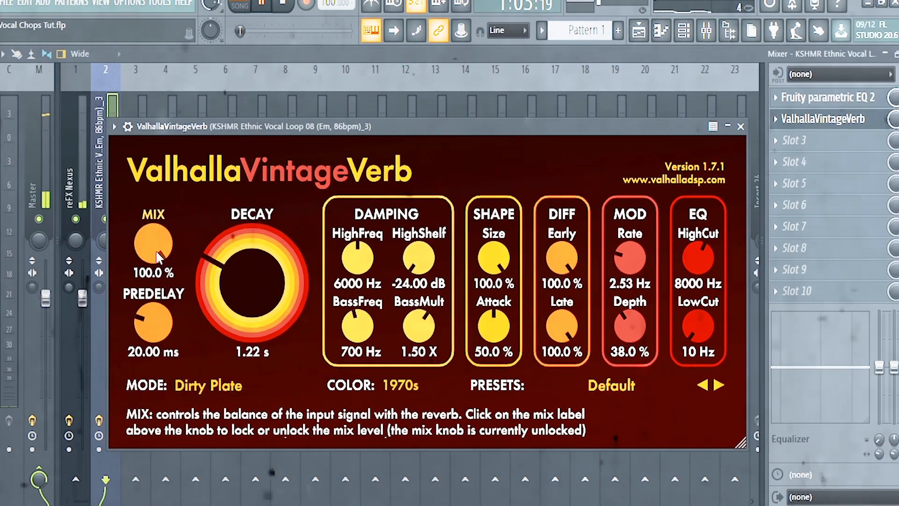
drag(155, 249, 139, 369)
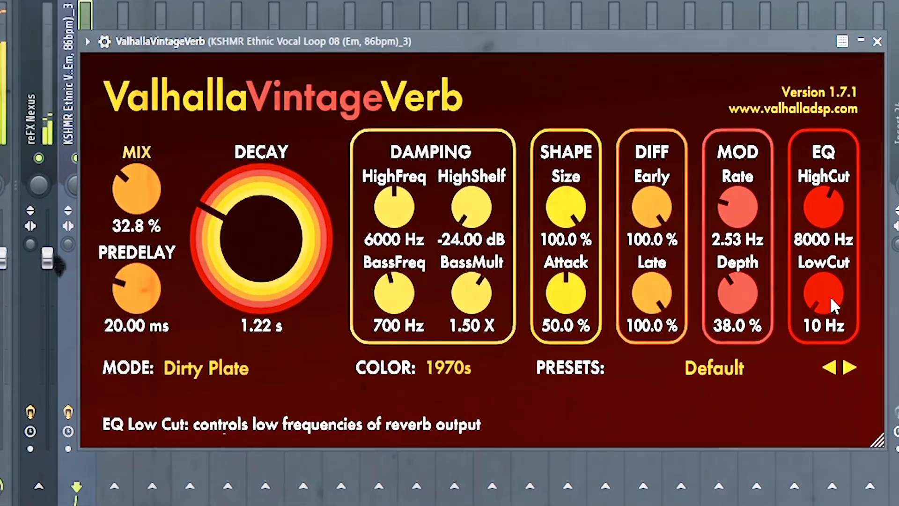
drag(830, 296, 830, 276)
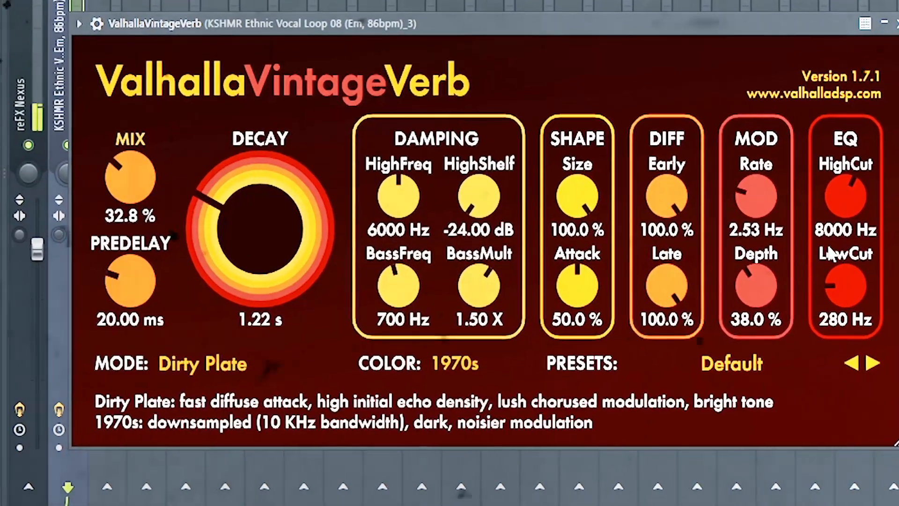
drag(257, 214, 263, 206)
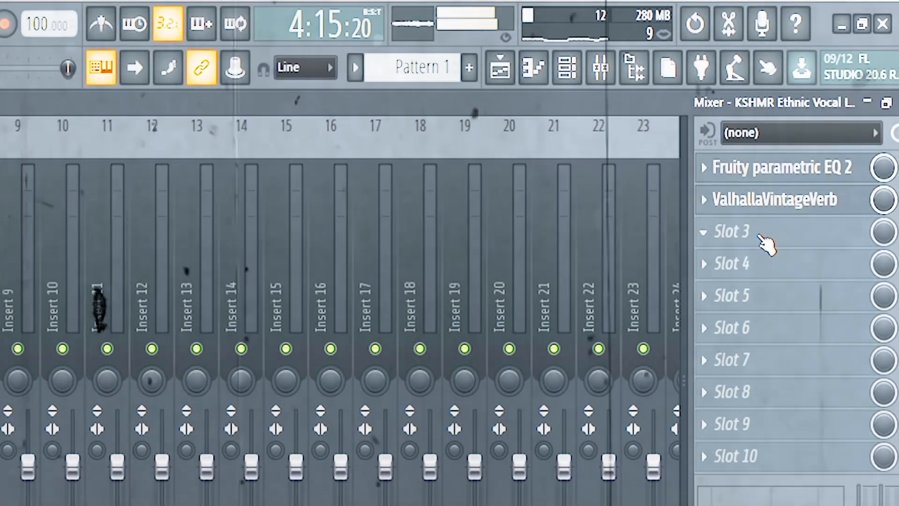
Load Fruity Delay 2 into effect slot 3 of the vocal's track, raise its feedback volume, and close the plugin
click(761, 237)
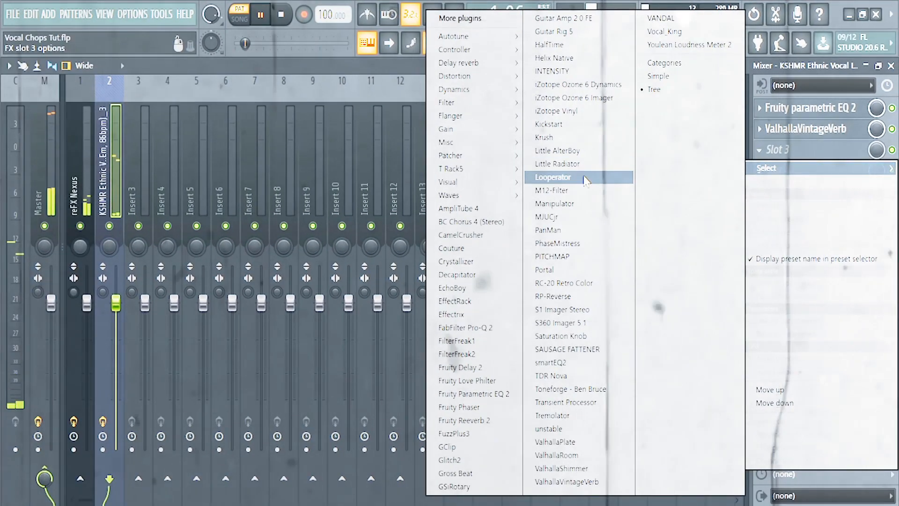
click(286, 18)
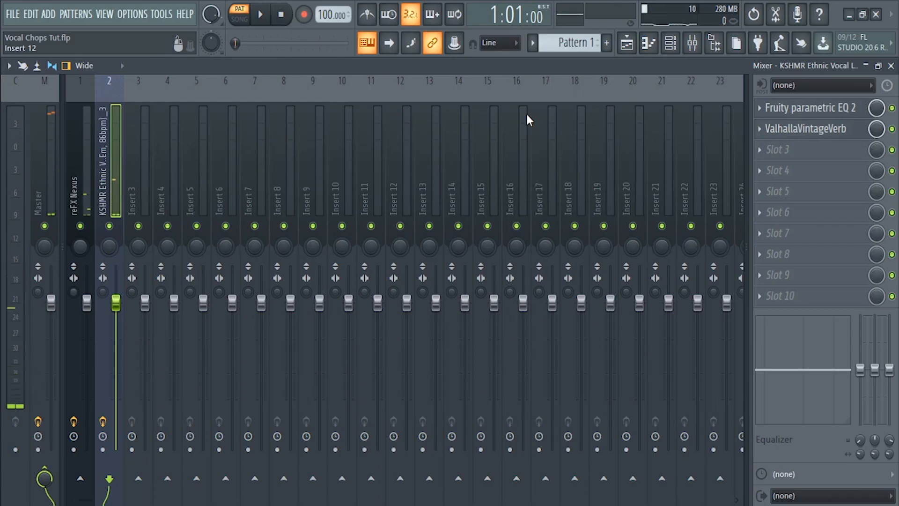
click(781, 150)
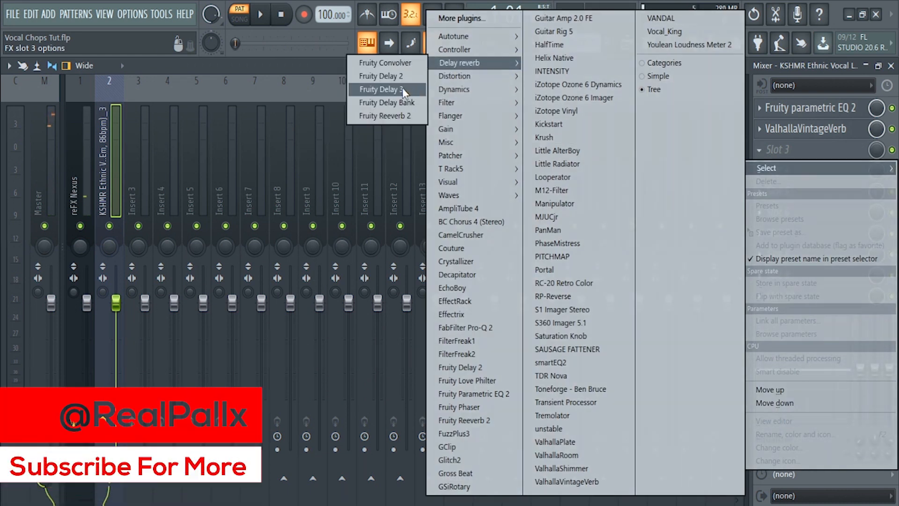
click(361, 77)
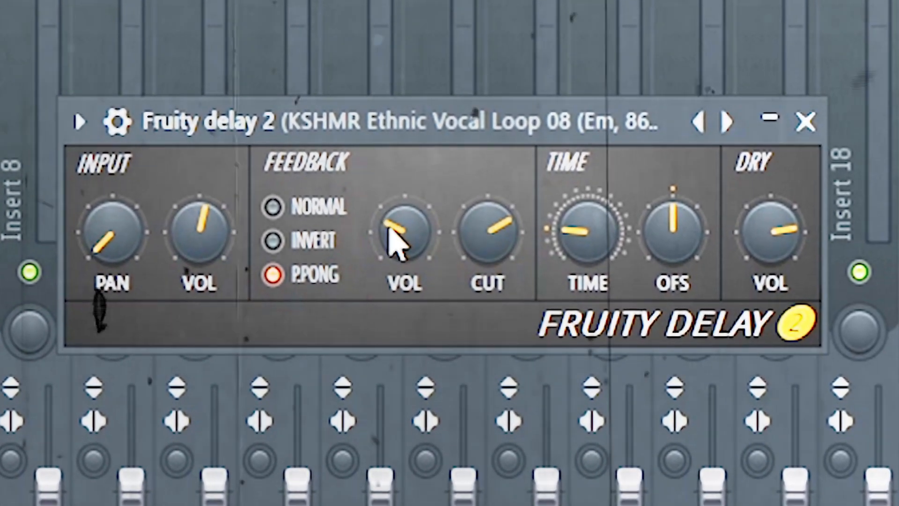
drag(405, 227, 405, 207)
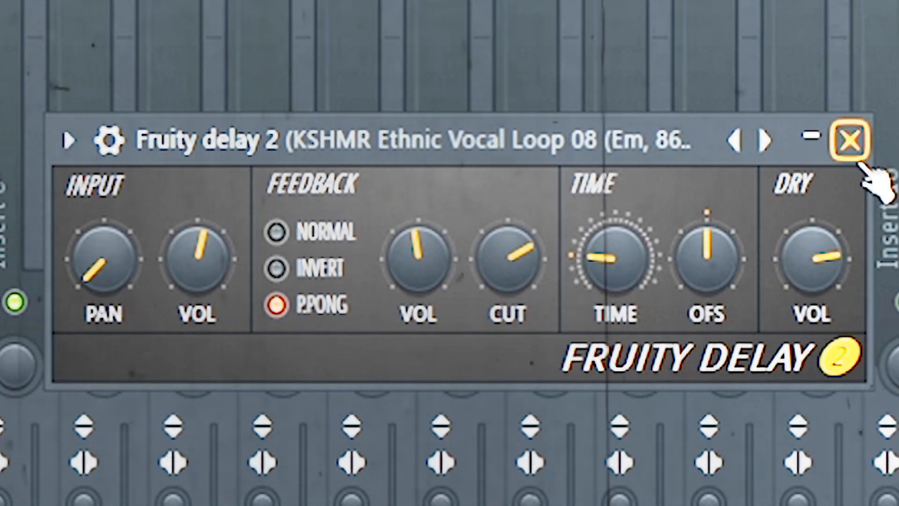
click(850, 140)
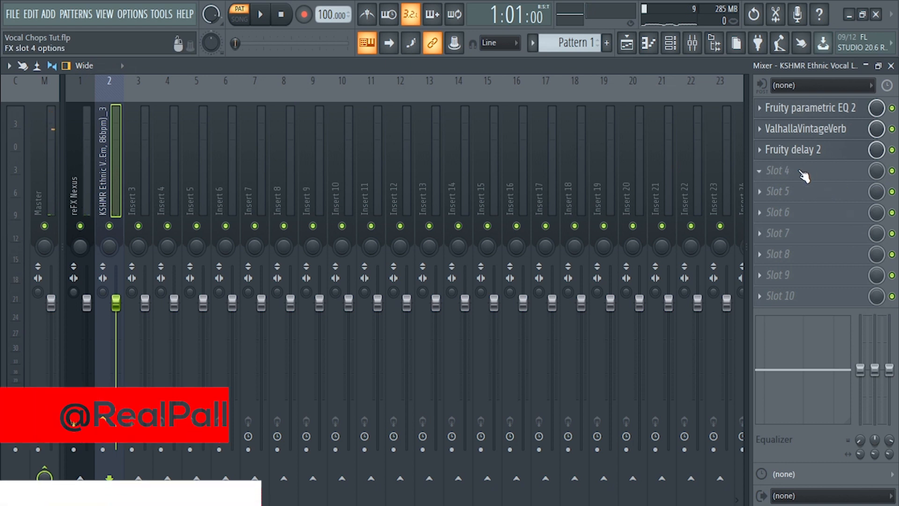
Load Fruity Fast Dist into effect slot 4, switch it to type B, and set its mix to about a quarter
click(803, 174)
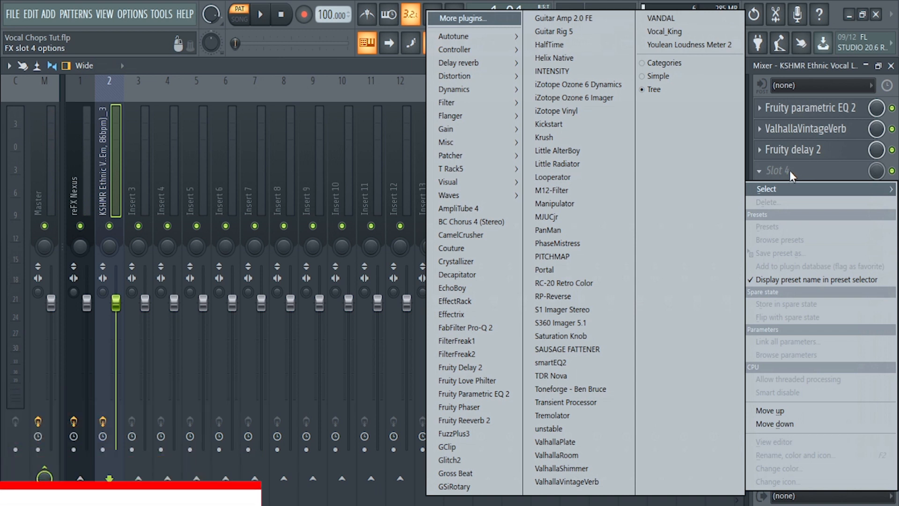
click(790, 175)
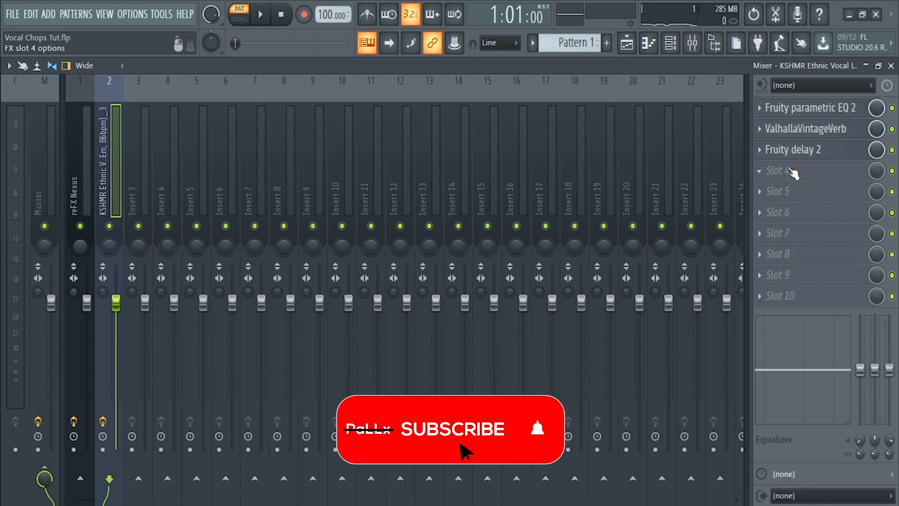
click(790, 170)
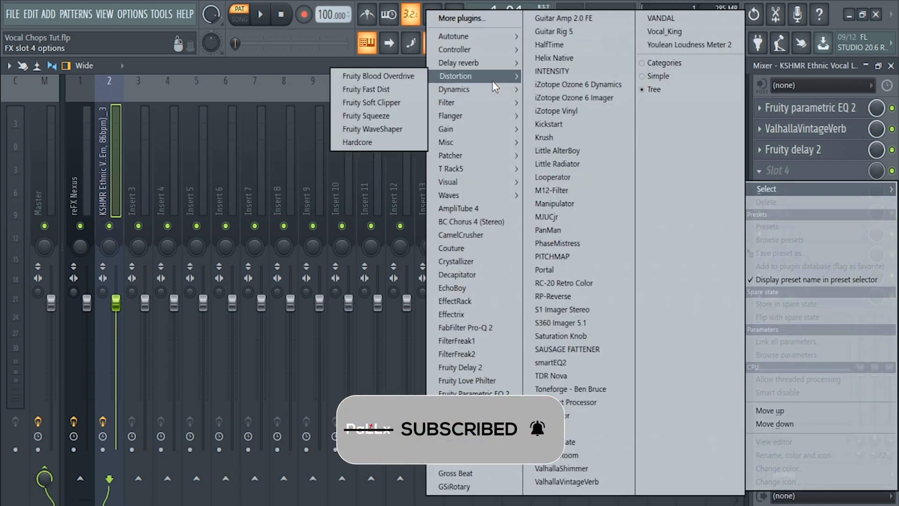
click(366, 89)
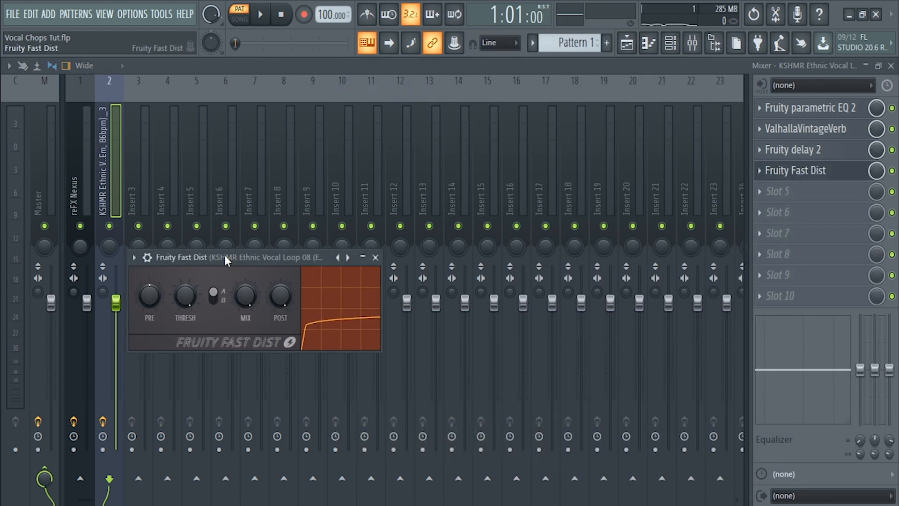
drag(224, 255, 383, 254)
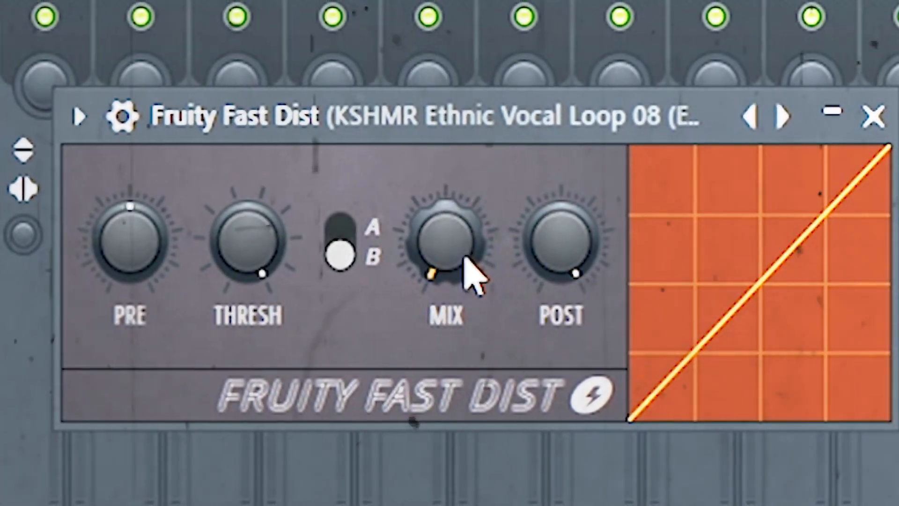
drag(455, 251, 476, 176)
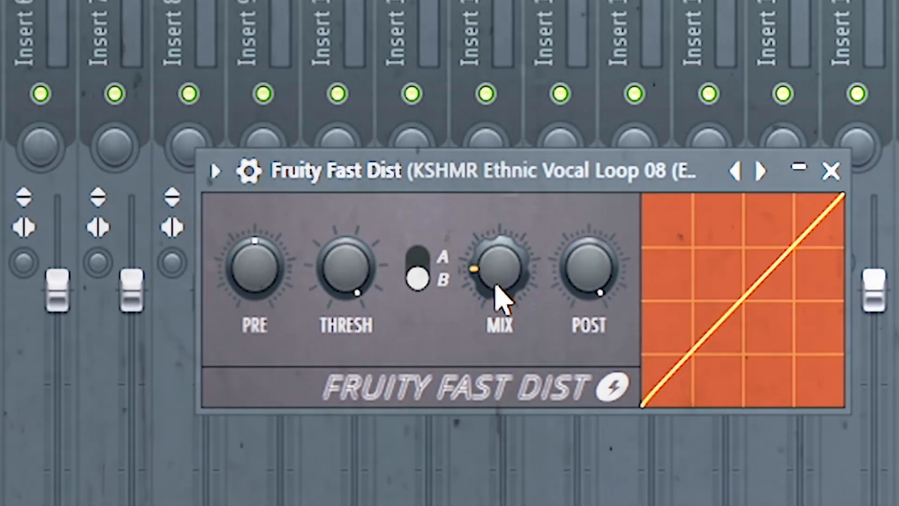
Raise the Fruity Fast Dist mix slightly and lower its threshold on the vocal loop's track
drag(494, 276, 494, 258)
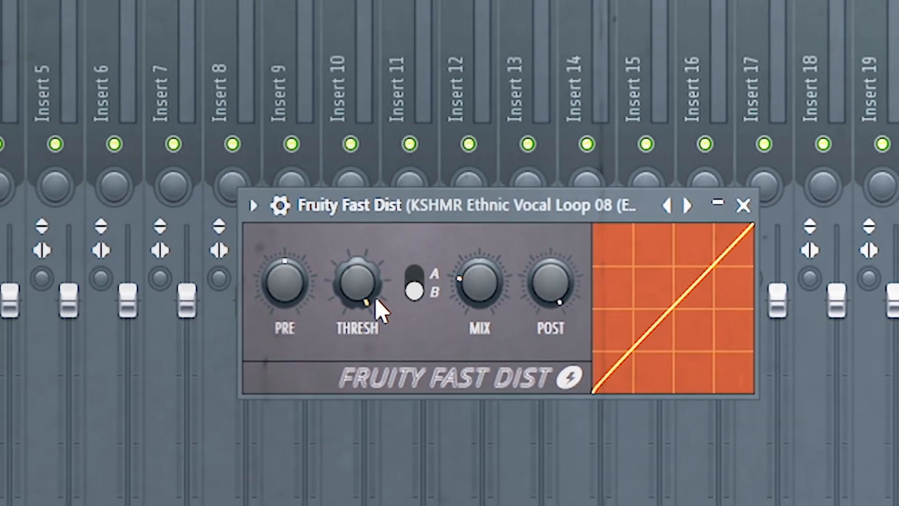
drag(368, 305, 369, 269)
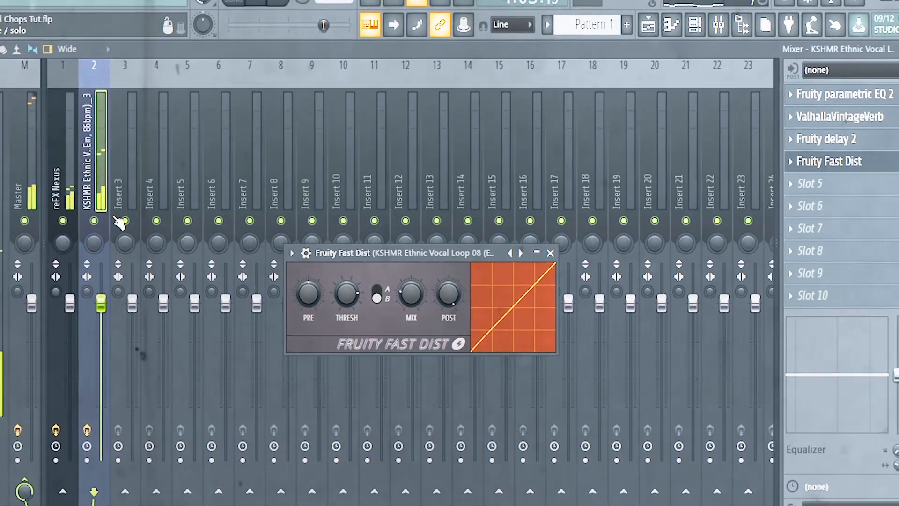
right_click(48, 204)
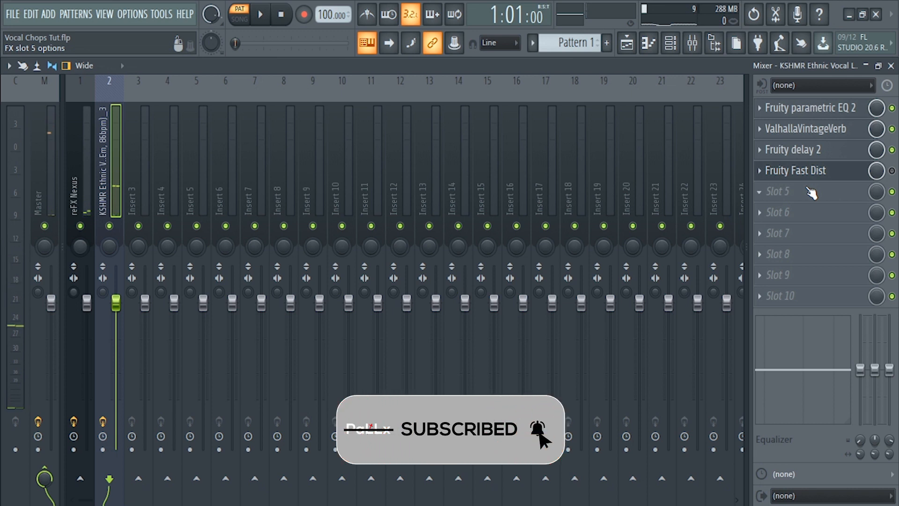
Load Fruity Love Philter into effect slot 5 of the vocal's track and apply its Simple lowpass preset
click(804, 190)
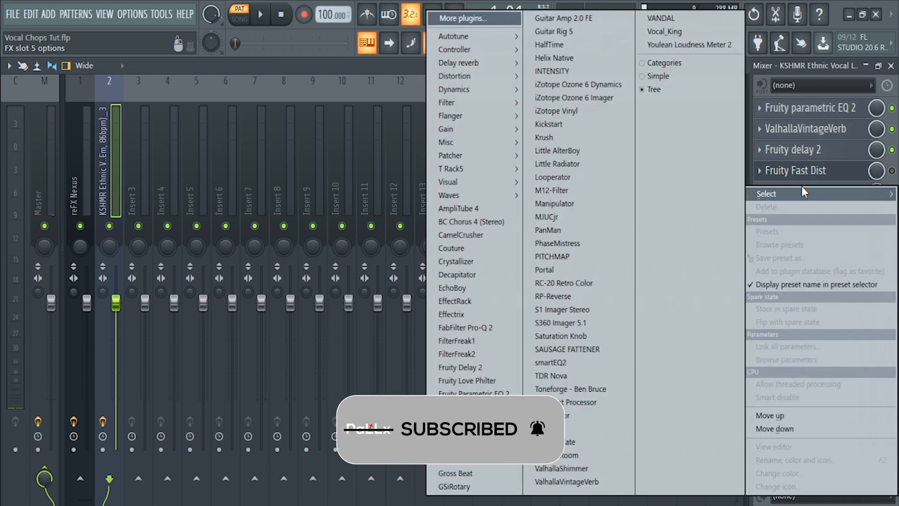
click(511, 380)
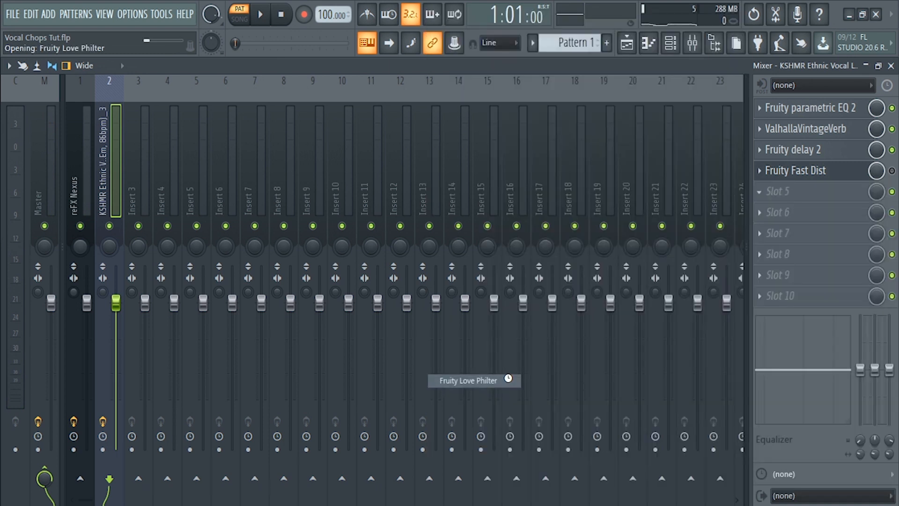
click(419, 131)
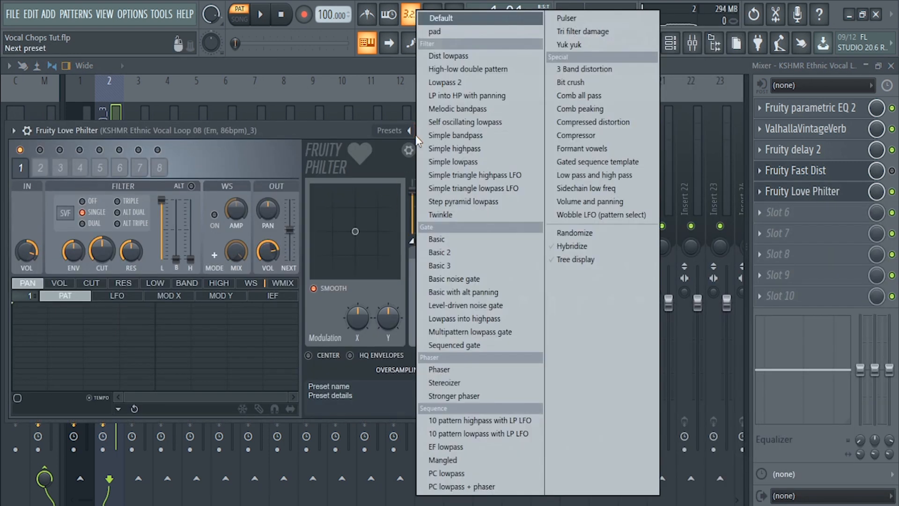
click(464, 162)
Adjust the Love Philter's filter cutoff while the pattern plays, then close the plugin, stop playback and show the channel rack
key(space)
drag(219, 135, 495, 96)
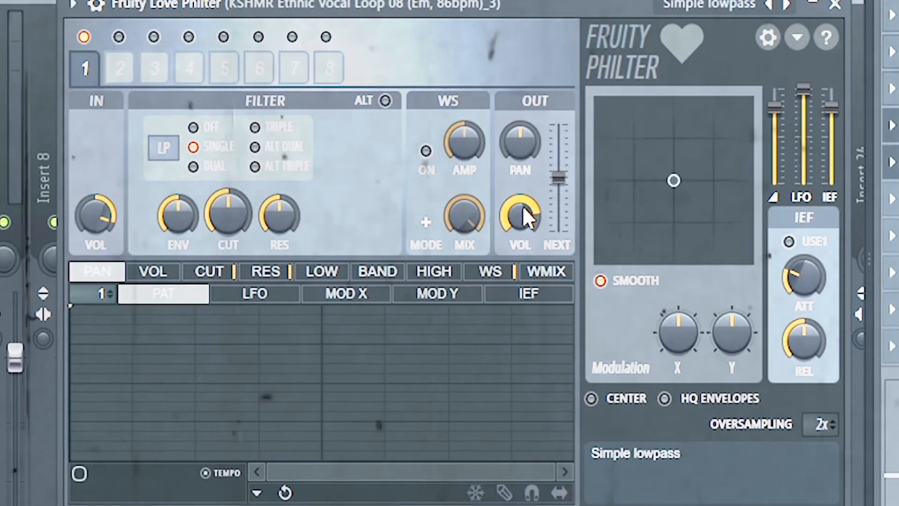
drag(236, 217, 267, 228)
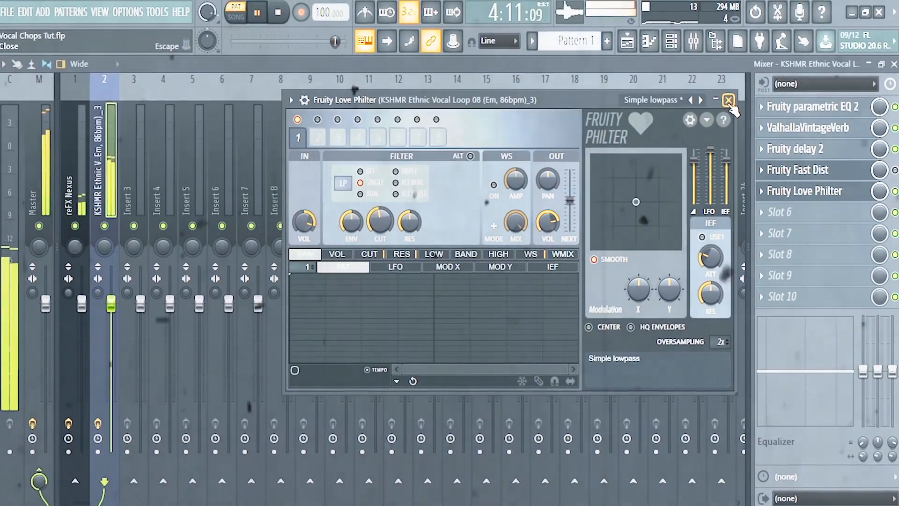
click(735, 94)
click(283, 16)
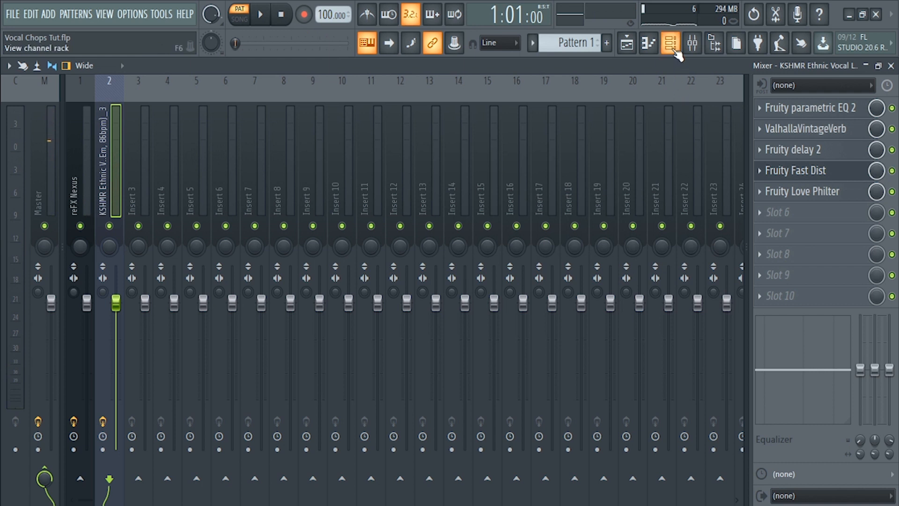
click(674, 51)
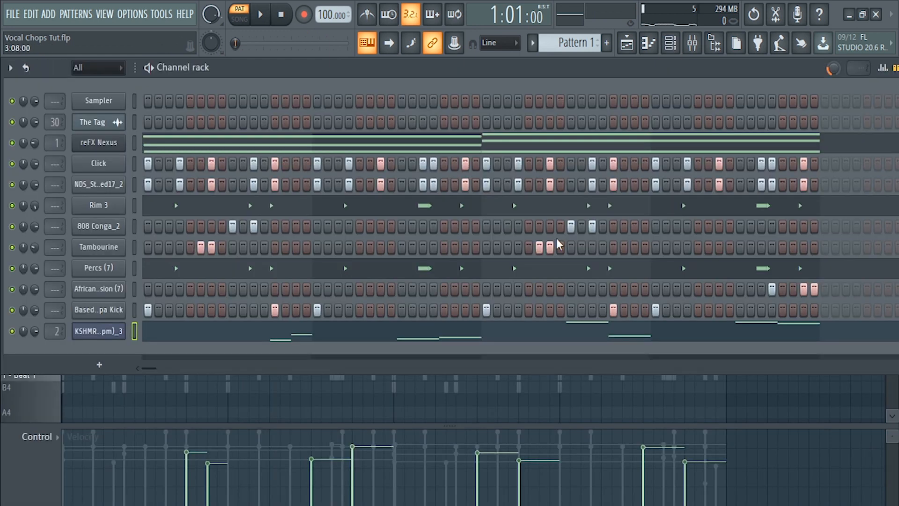